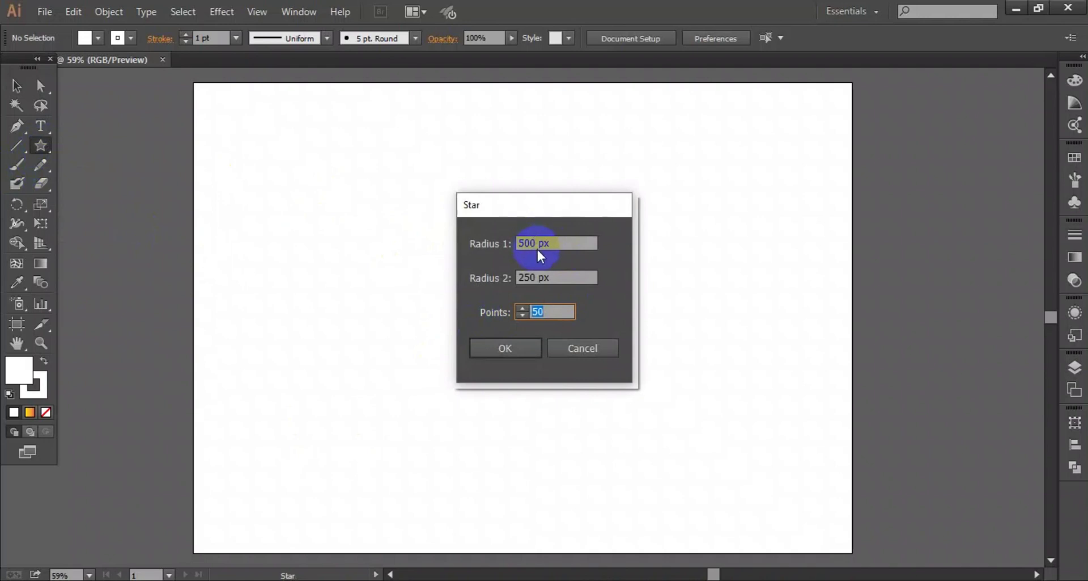
# Create a 50-point star with Radius 1 set to 490 px and Radius 2 set to 240 px.
pyautogui.click(550, 311)
pyautogui.click(537, 276)
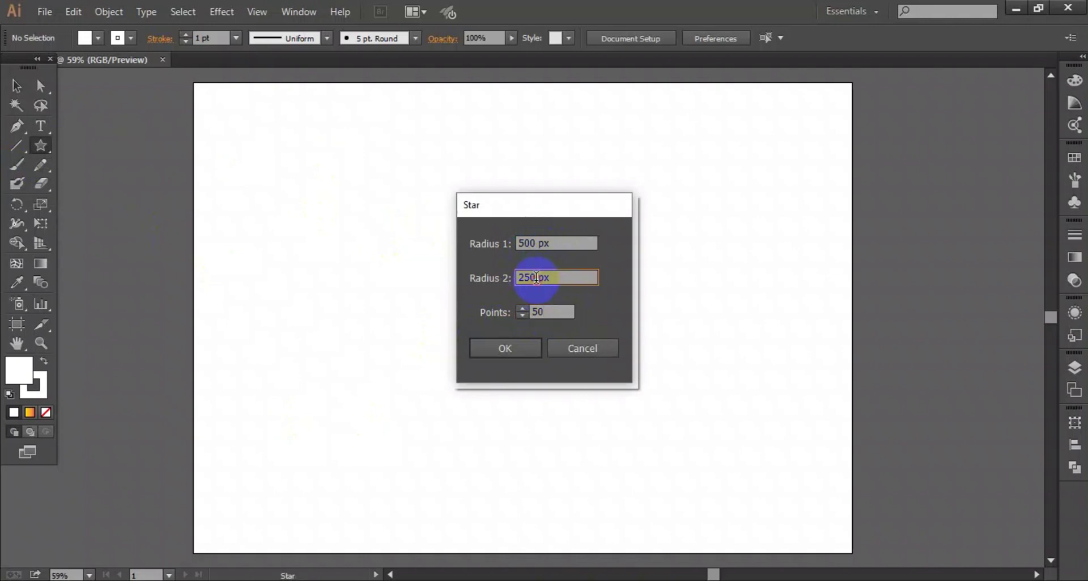
pyautogui.press('BackSpace')
pyautogui.press('BackSpace')
pyautogui.write('40')
pyautogui.click(539, 242)
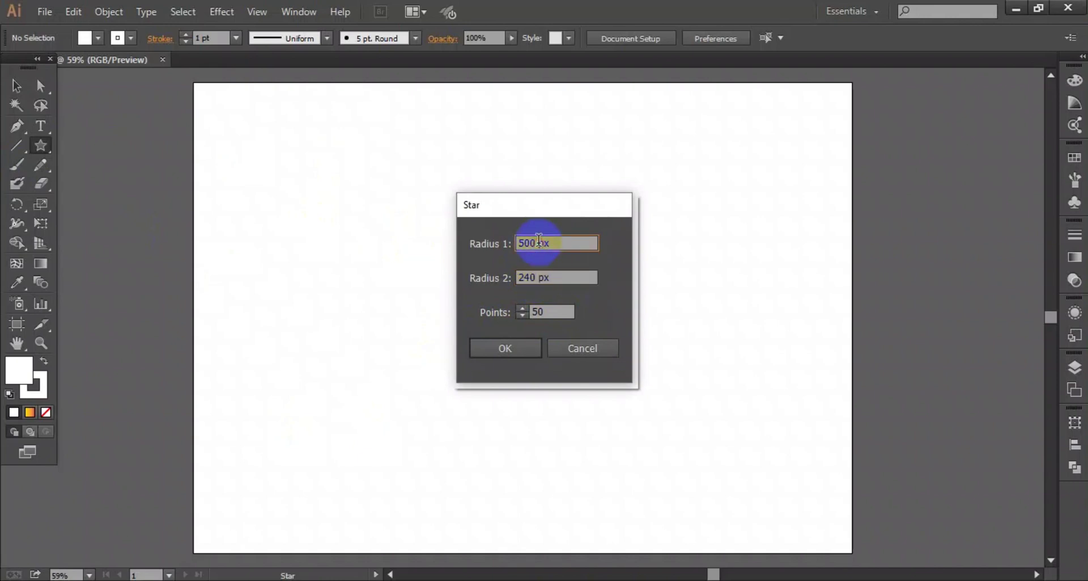
pyautogui.press('BackSpace')
pyautogui.press('BackSpace')
pyautogui.press('BackSpace')
pyautogui.press('BackSpace')
pyautogui.write('490')
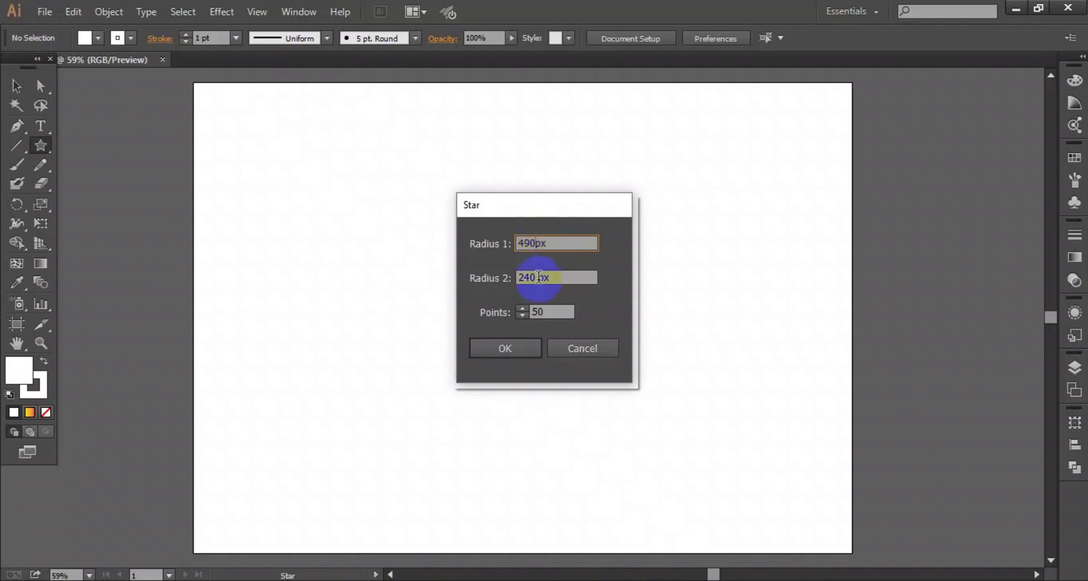
pyautogui.click(550, 309)
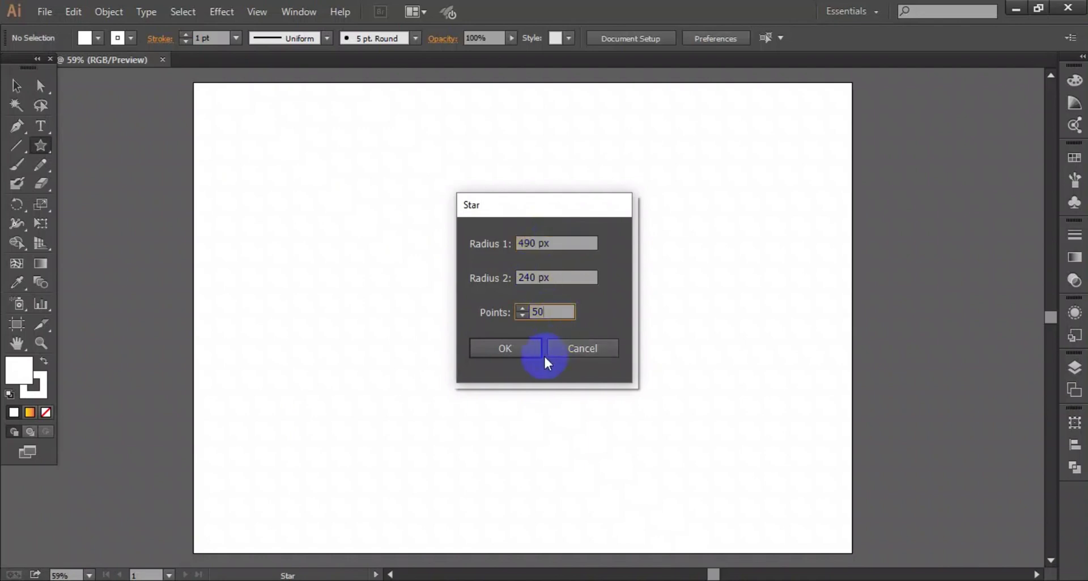
pyautogui.click(505, 348)
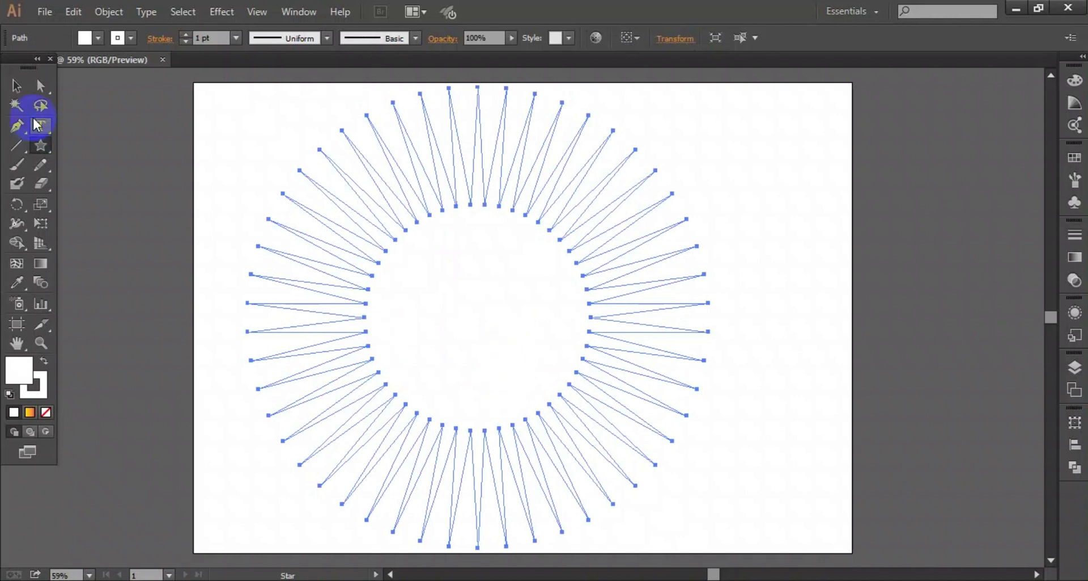
# Scale the star down proportionally to about 775 px wide and move it slightly toward the artboard's centre.
pyautogui.click(17, 87)
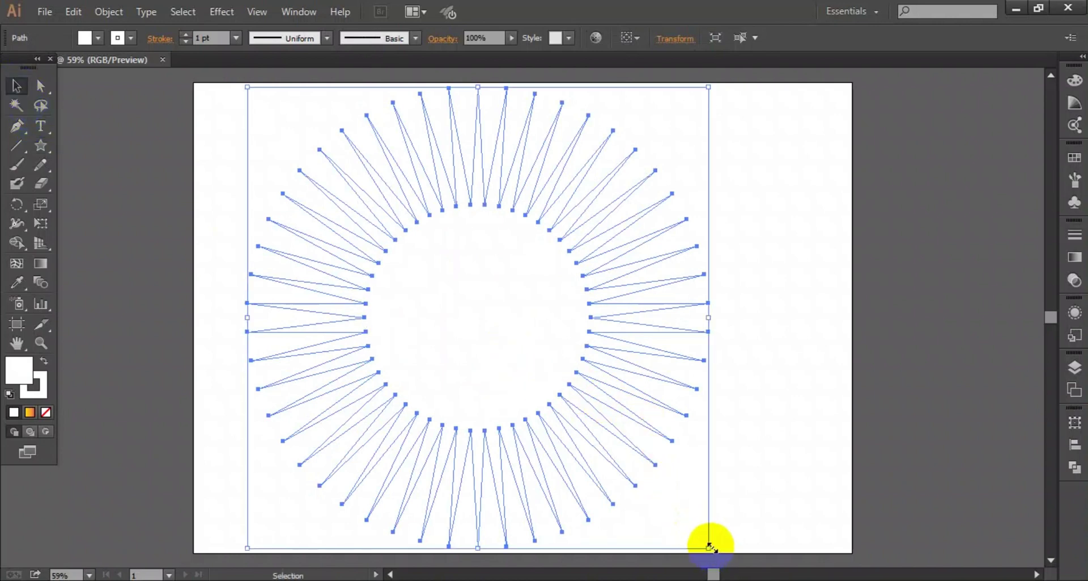
pyautogui.moveTo(710, 546); pyautogui.dragTo(684, 498)
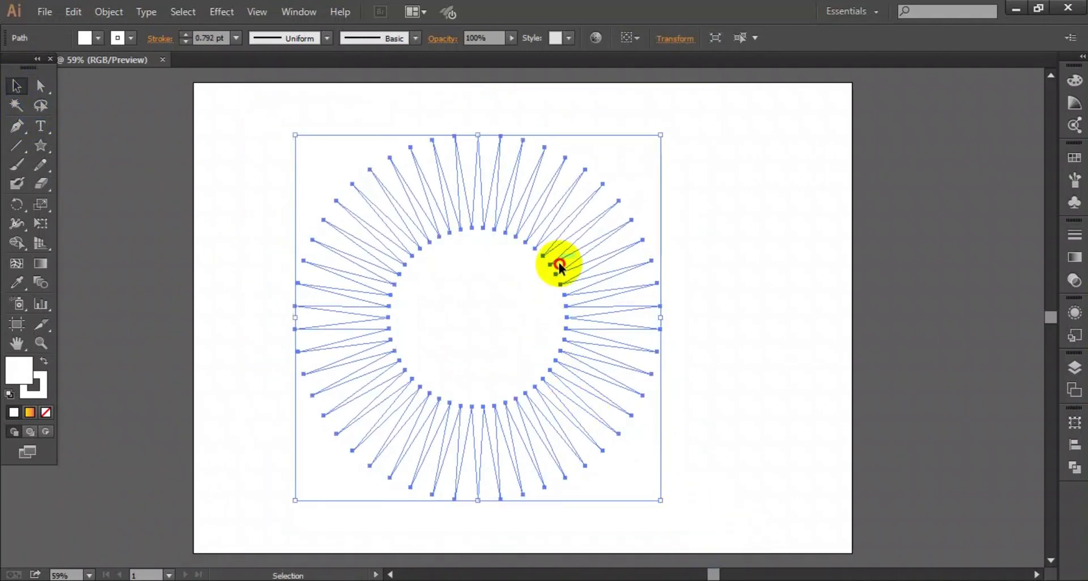
pyautogui.moveTo(559, 267); pyautogui.dragTo(582, 255)
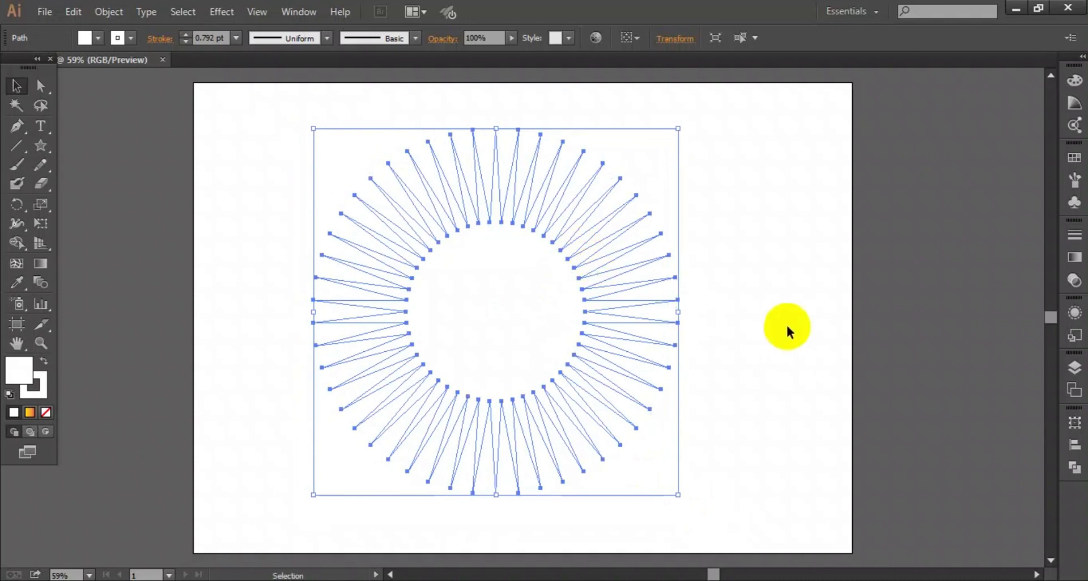
# Apply the White, Black gradient to the star and recolor its start stop red and its end stop light gray (K=10).
pyautogui.click(1075, 257)
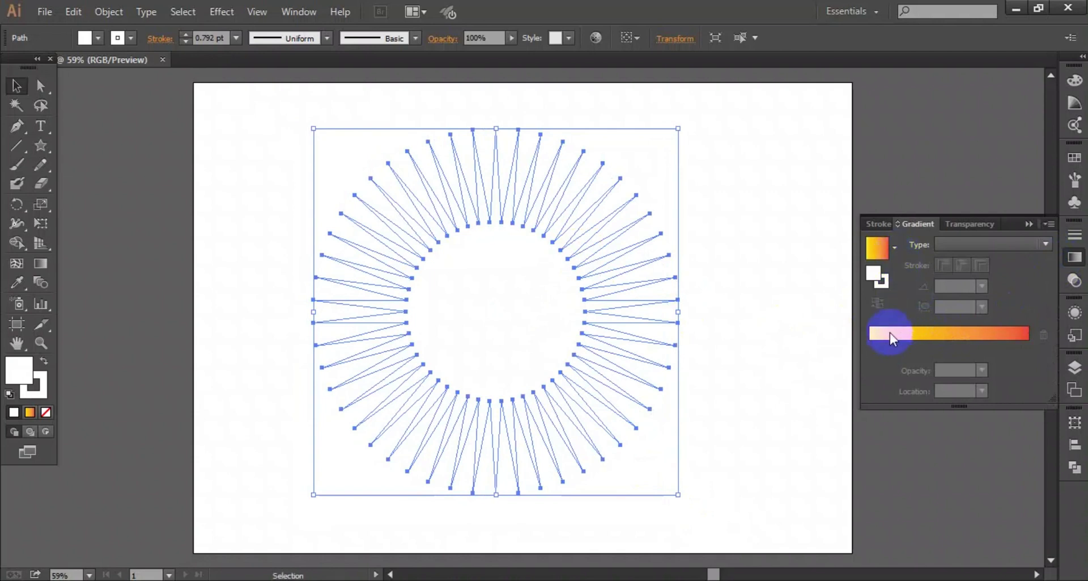
pyautogui.click(895, 248)
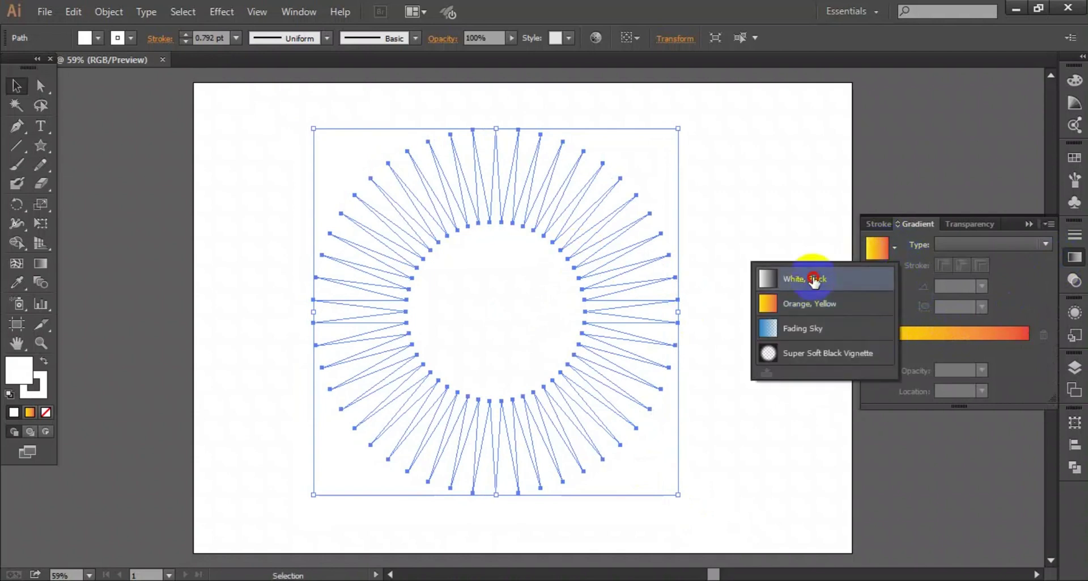
pyautogui.click(883, 282)
pyautogui.doubleClick(870, 347)
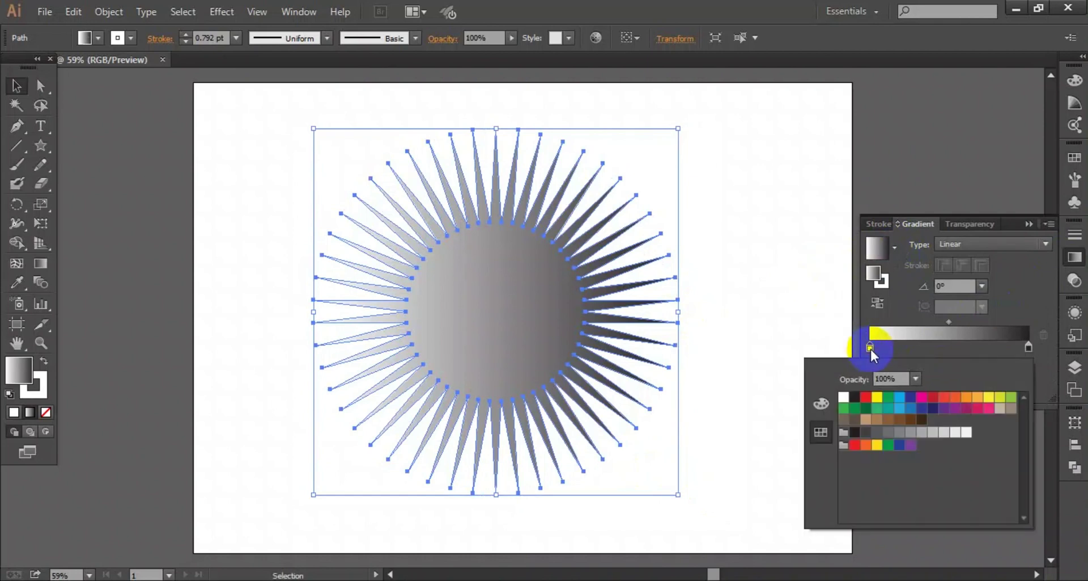
pyautogui.click(866, 397)
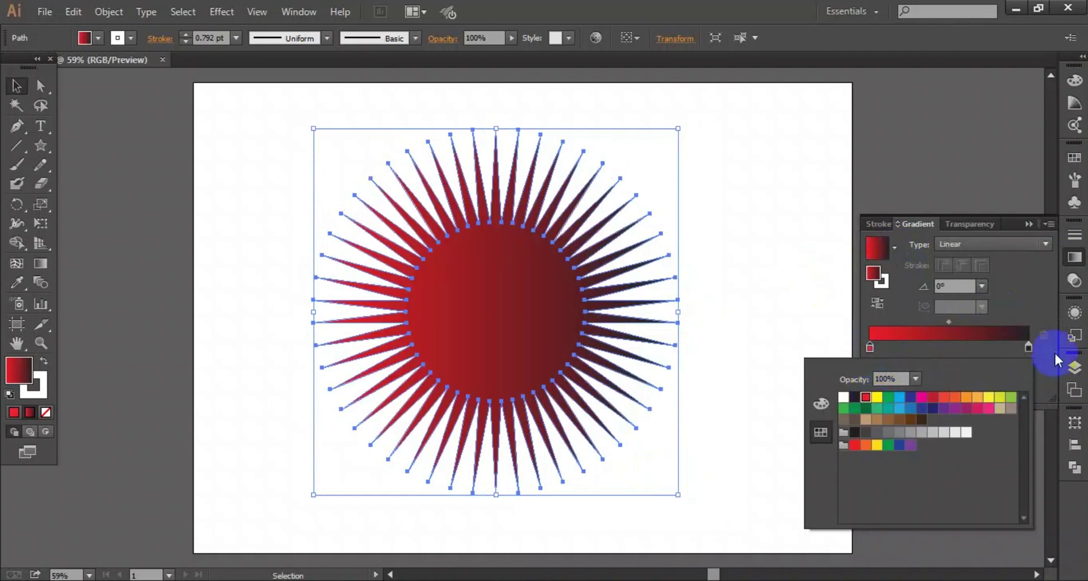
pyautogui.doubleClick(1029, 346)
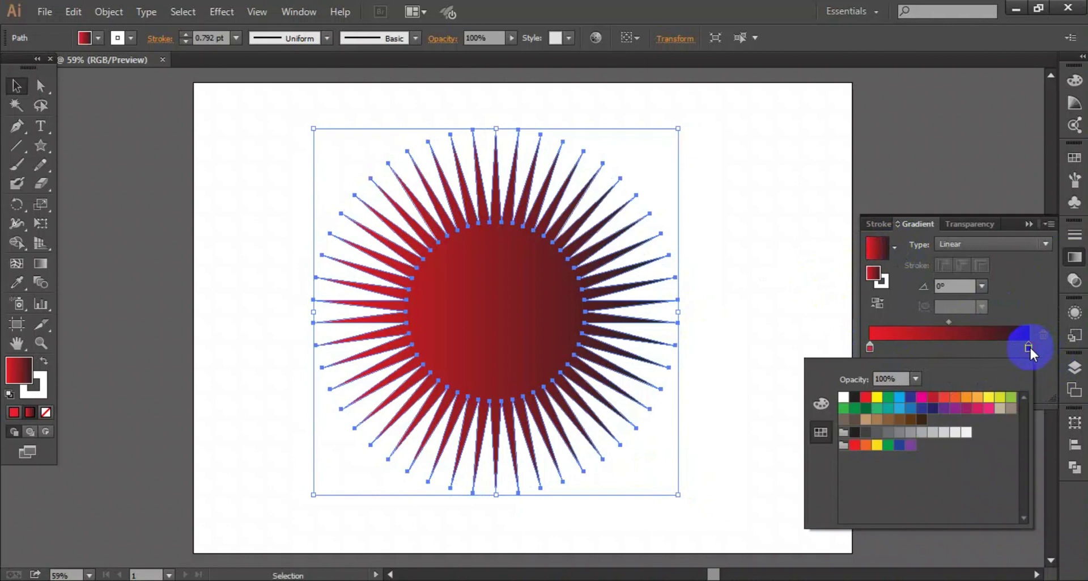
pyautogui.click(954, 432)
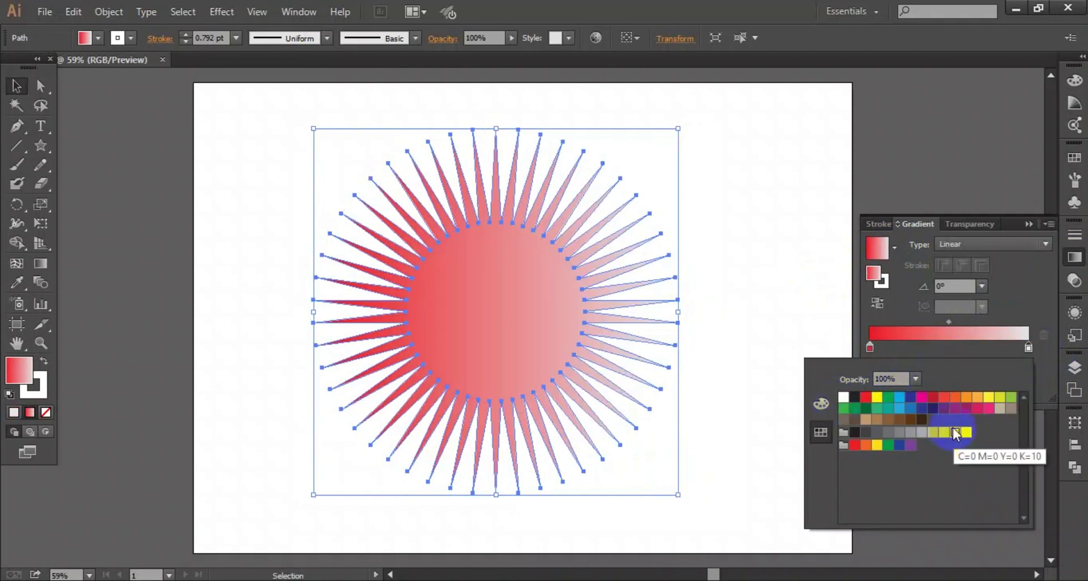
# Move the gradient's red stop to about 46% and add a CMYK Blue stop near the start at about 2.5%.
pyautogui.moveTo(922, 396); pyautogui.dragTo(948, 343)
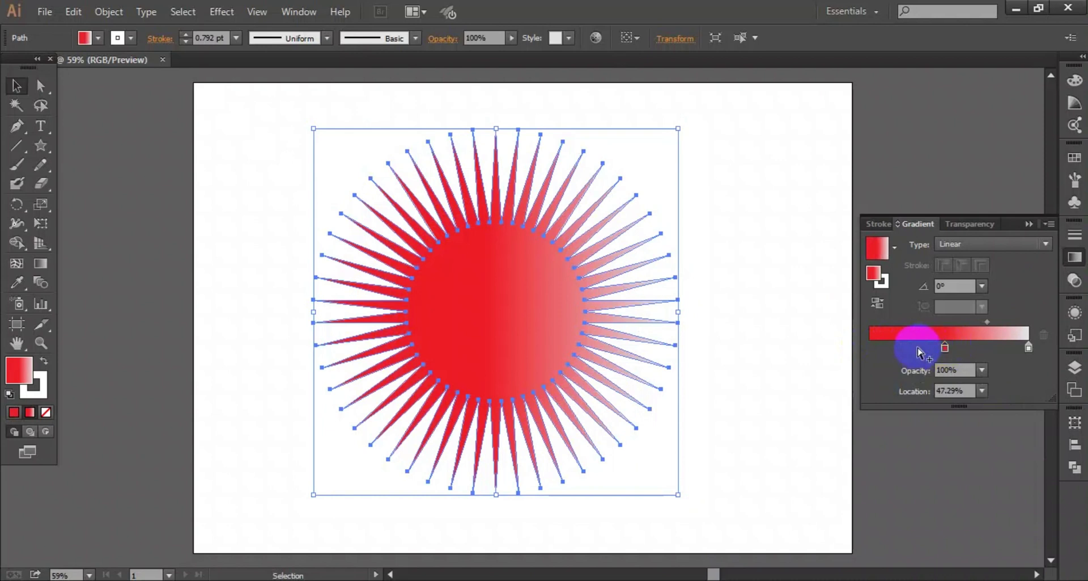
pyautogui.moveTo(945, 348); pyautogui.dragTo(942, 348)
pyautogui.click(874, 346)
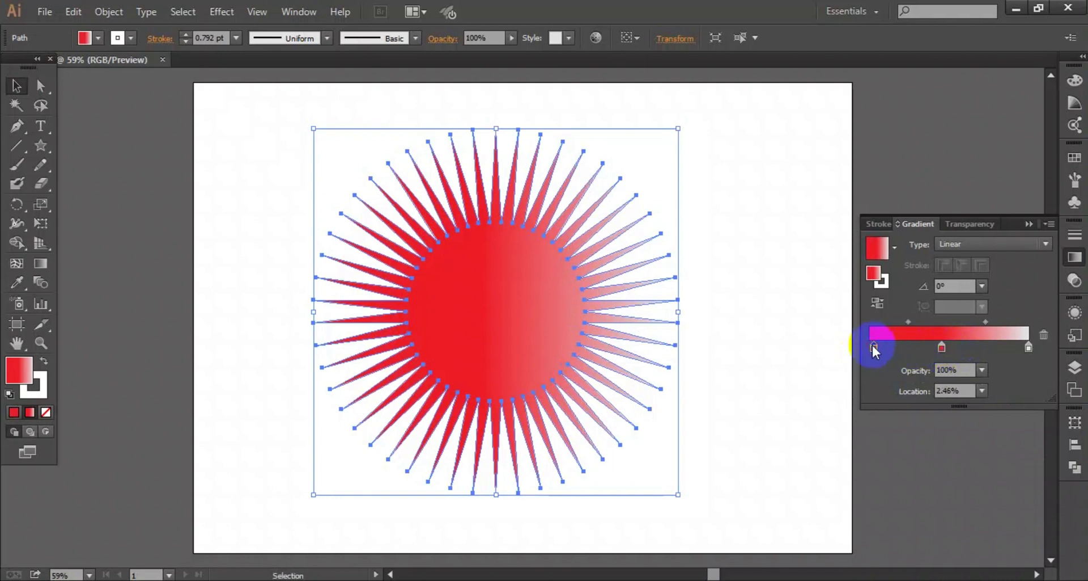
pyautogui.doubleClick(875, 347)
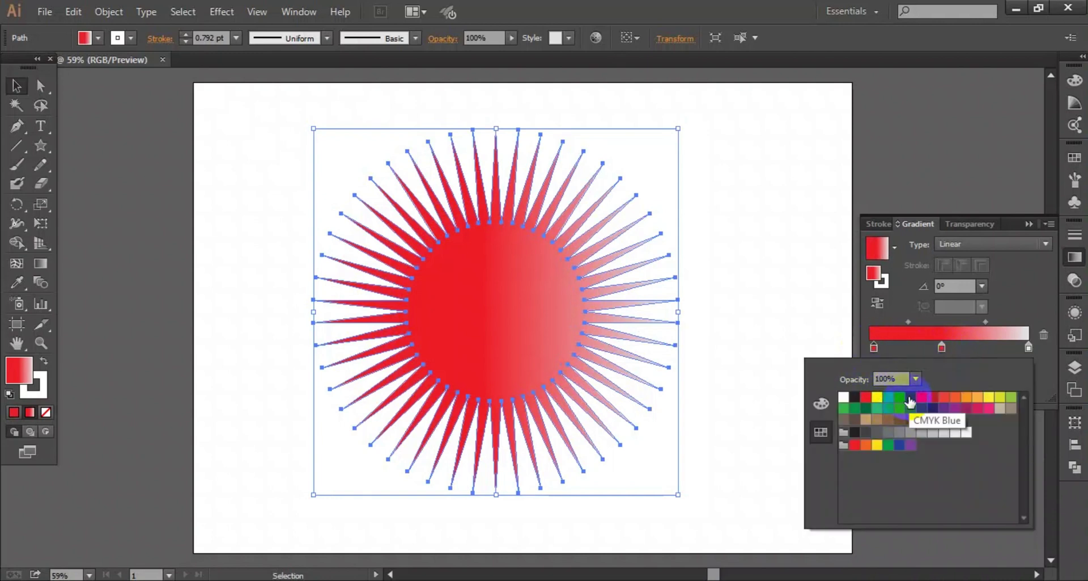
pyautogui.click(910, 400)
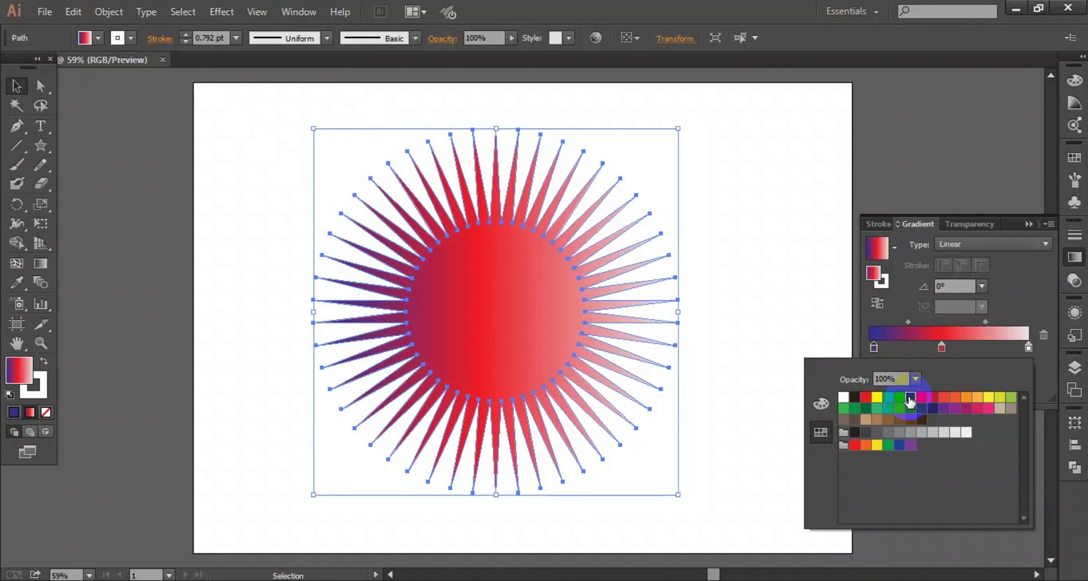
# Shift the blue stop slightly toward the red one and set the gradient midpoints to 20% and about 43%.
pyautogui.click(876, 347)
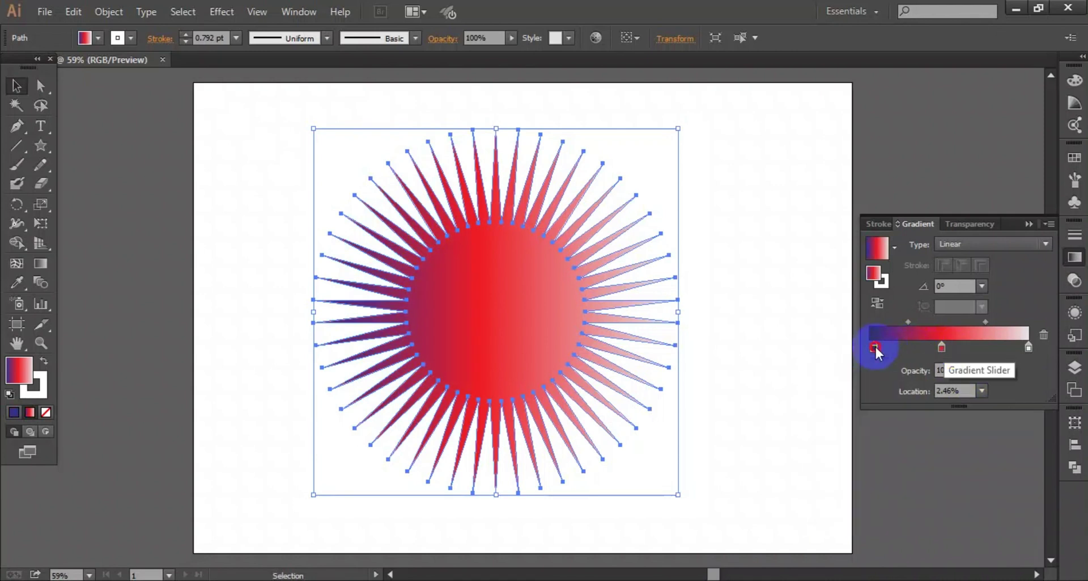
pyautogui.click(885, 347)
pyautogui.moveTo(885, 347)
pyautogui.mouseDown()
pyautogui.moveTo(888, 383)
pyautogui.moveTo(879, 347)
pyautogui.moveTo(895, 347)
pyautogui.mouseUp()
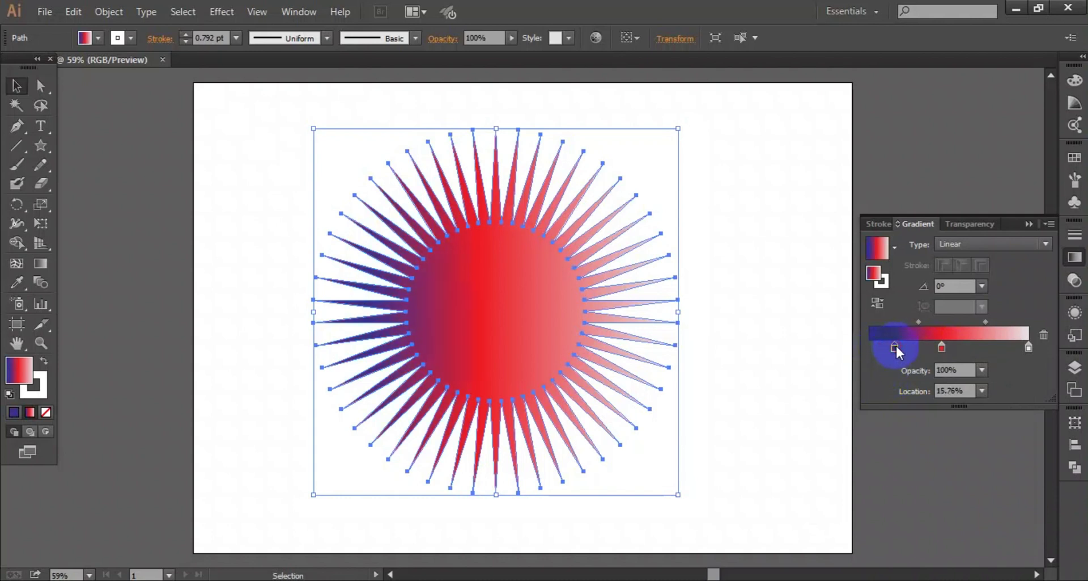
pyautogui.click(942, 348)
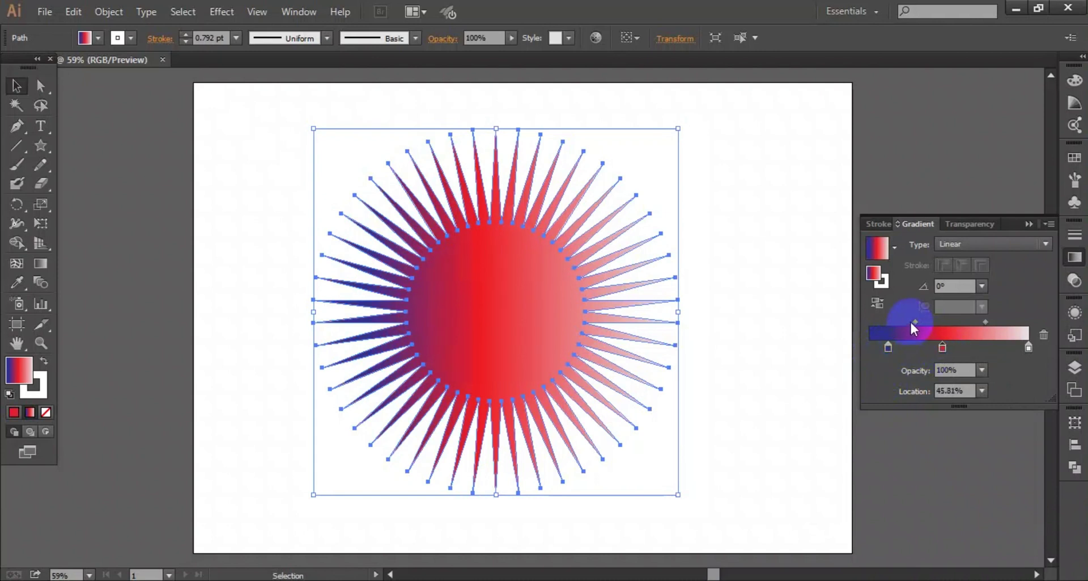
pyautogui.moveTo(917, 321); pyautogui.dragTo(900, 322)
pyautogui.click(1008, 328)
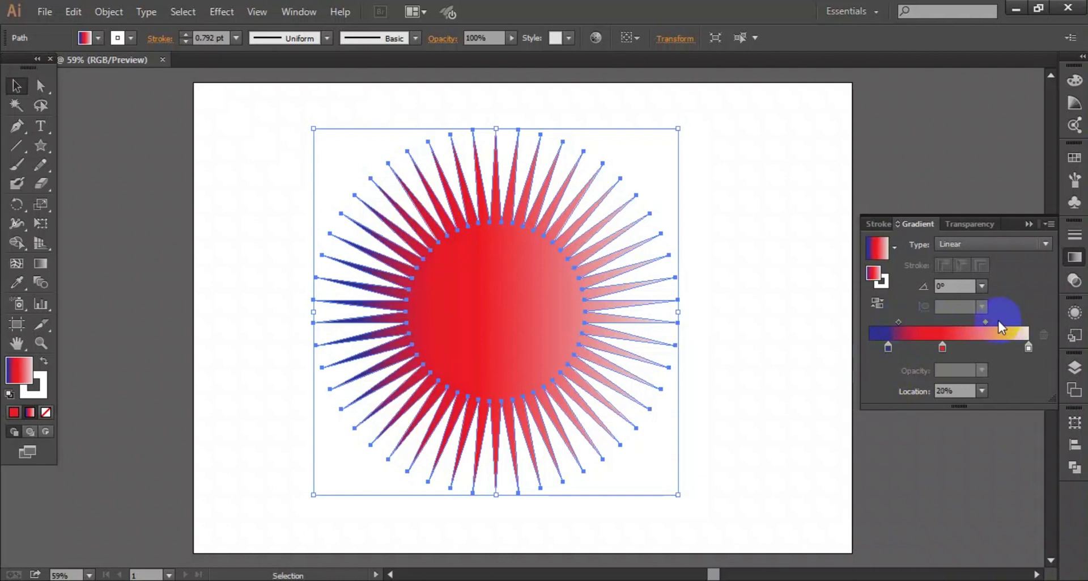
pyautogui.moveTo(985, 321); pyautogui.dragTo(980, 322)
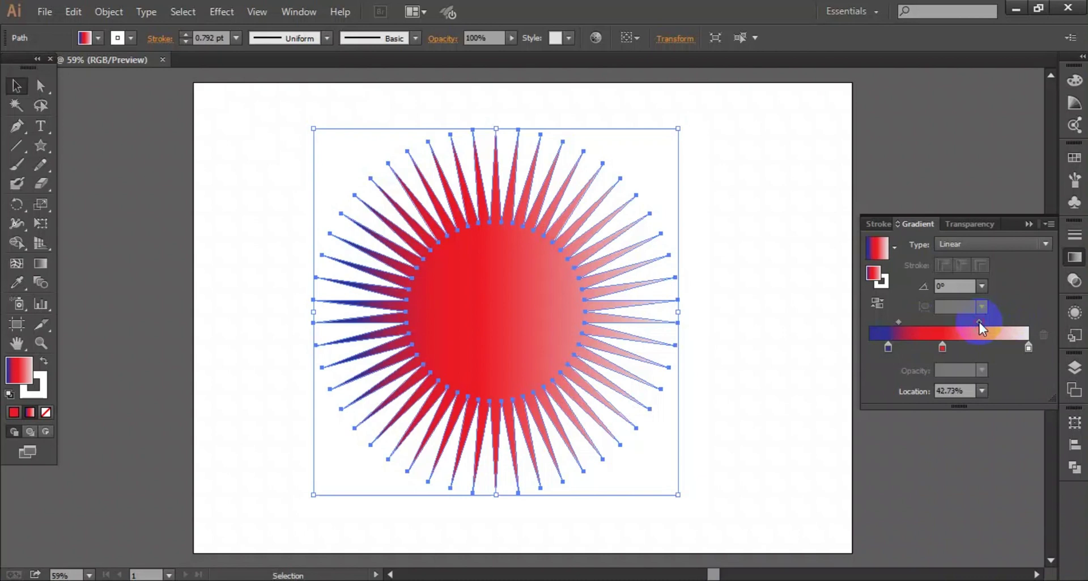
# Change the star's gradient type to Radial and close the gradient settings.
pyautogui.click(1034, 244)
pyautogui.click(1026, 275)
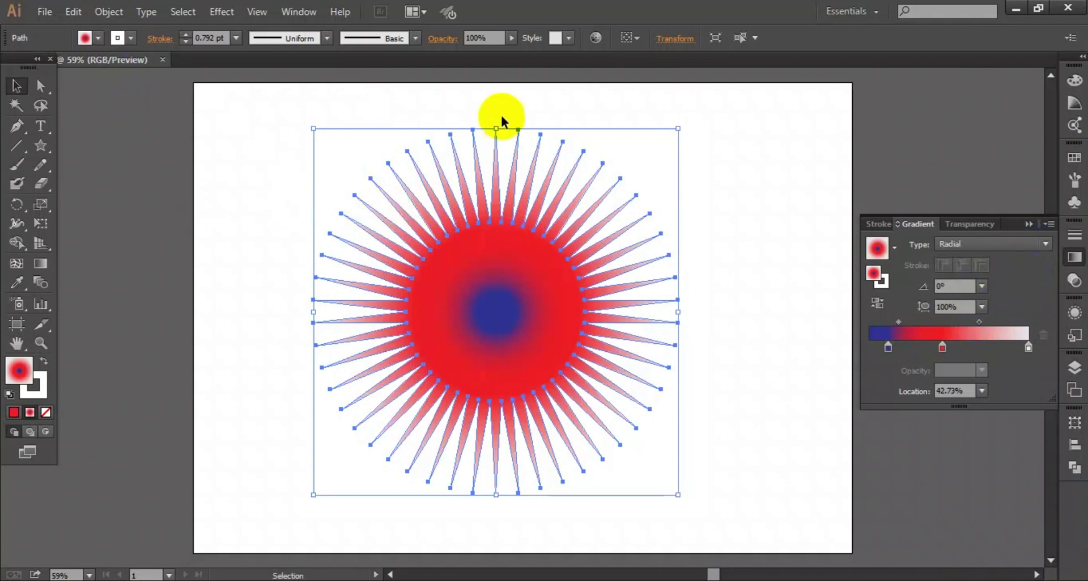
pyautogui.click(1028, 223)
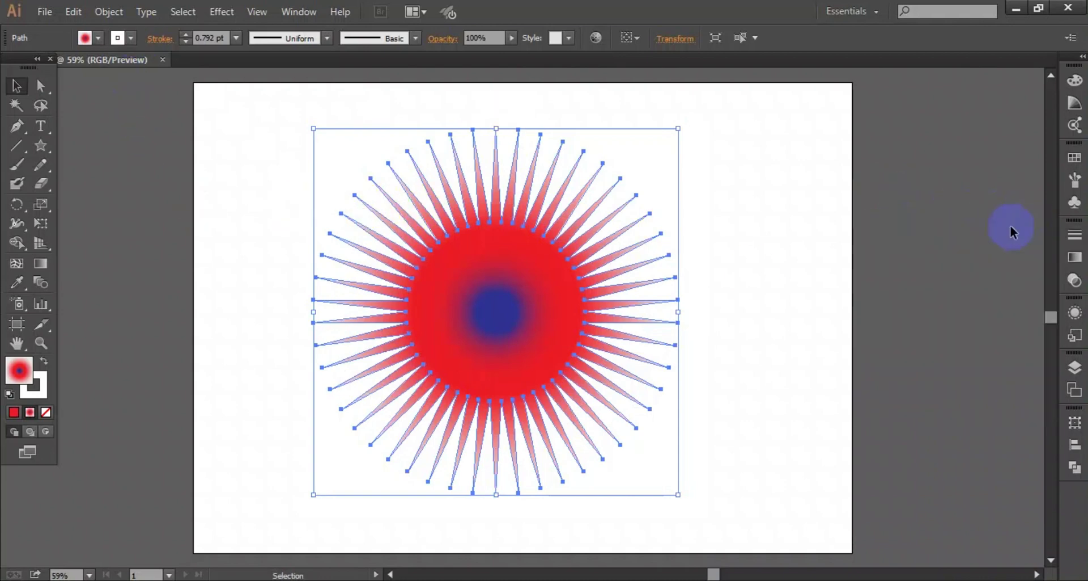
# Copy the gradient star and paste the duplicate directly in front of the original.
pyautogui.click(88, 17)
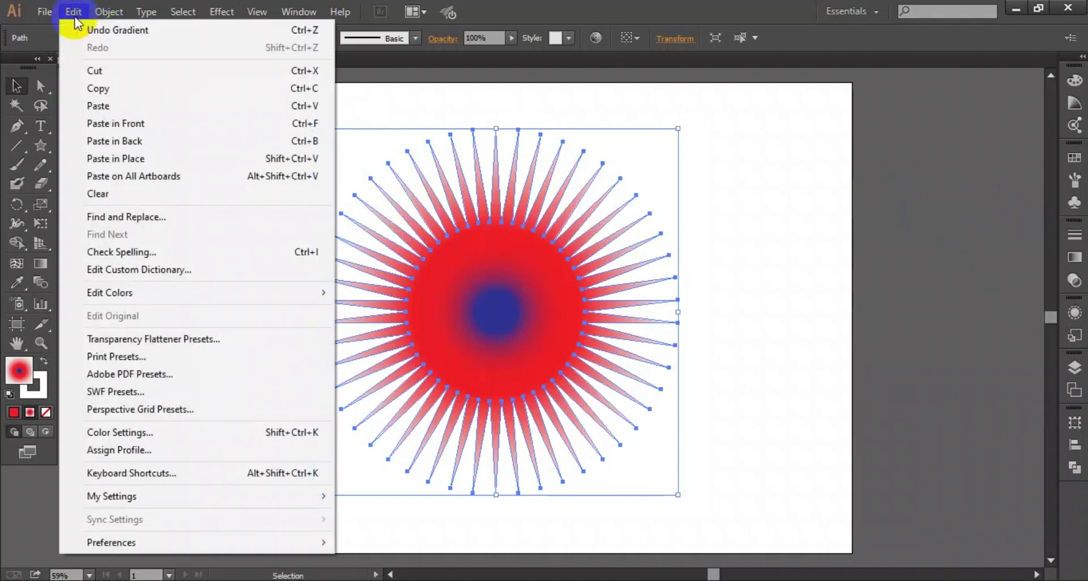
pyautogui.click(91, 94)
pyautogui.click(72, 12)
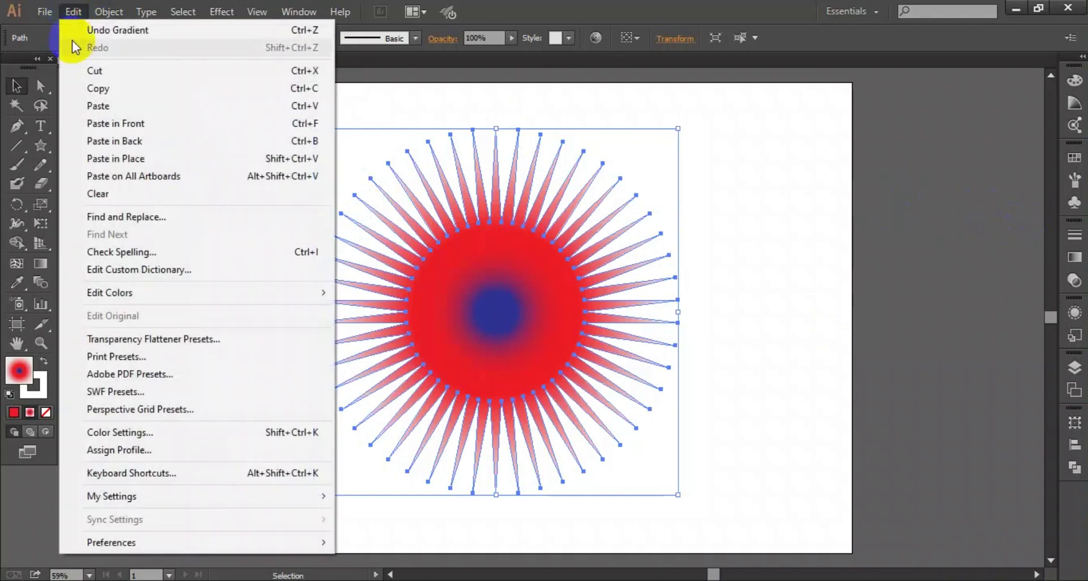
pyautogui.click(116, 108)
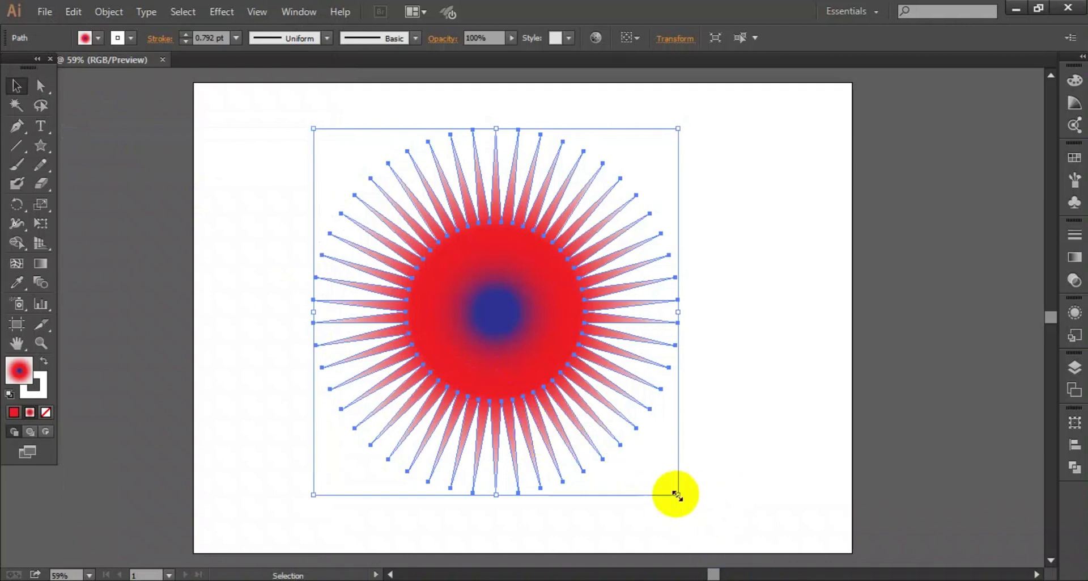
# Scale the front copy down proportionally around its centre to a tiny star in the middle of the large one.
pyautogui.moveTo(678, 495); pyautogui.dragTo(663, 481)
pyautogui.moveTo(659, 474); pyautogui.dragTo(597, 419)
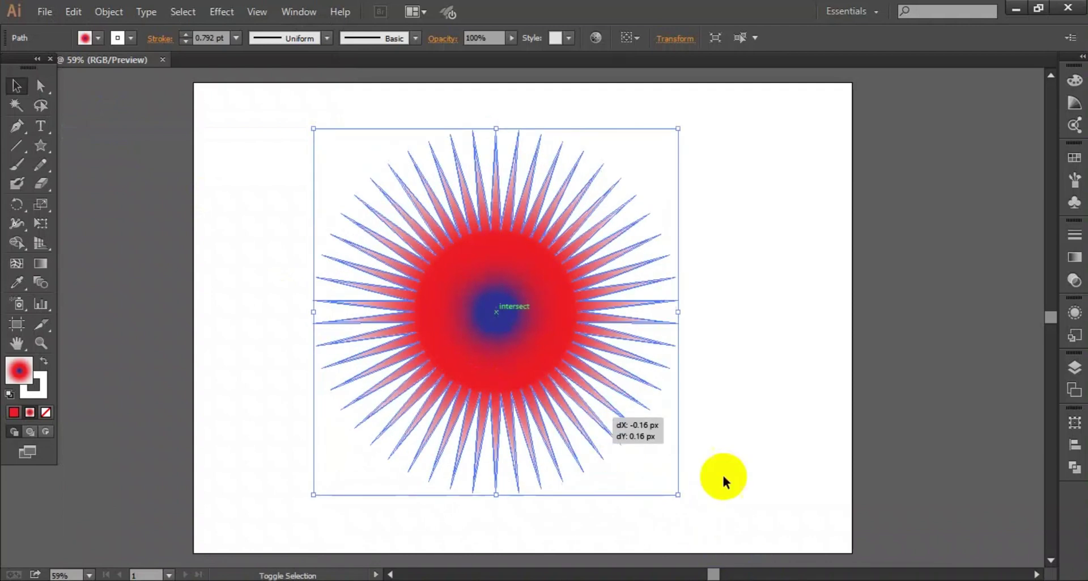
pyautogui.moveTo(680, 494); pyautogui.dragTo(515, 304)
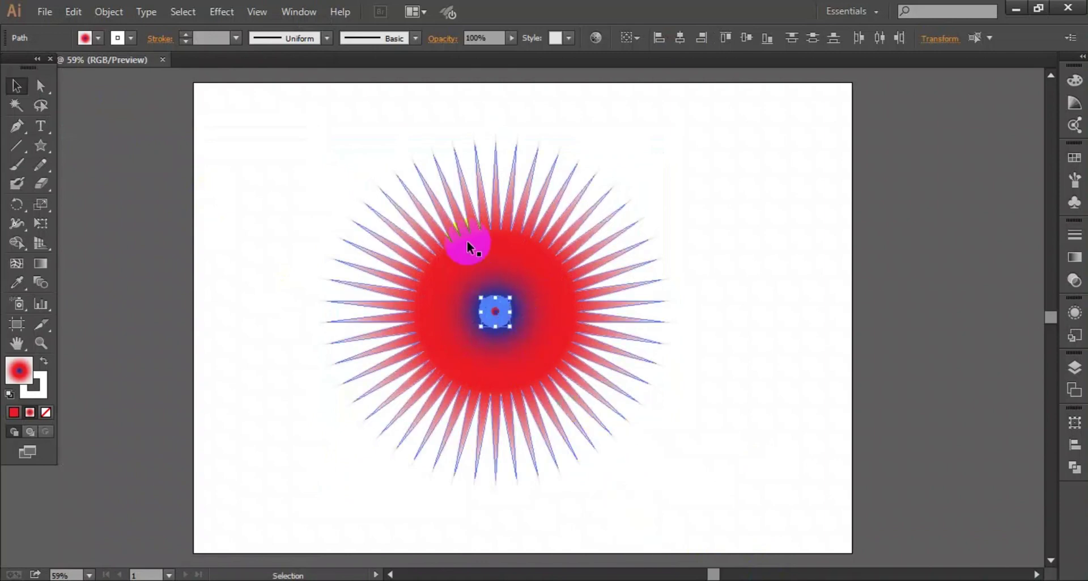
# Select both the large and the tiny star, make a blend between them, and clear the selection.
pyautogui.click(338, 151)
pyautogui.moveTo(304, 138); pyautogui.dragTo(583, 437)
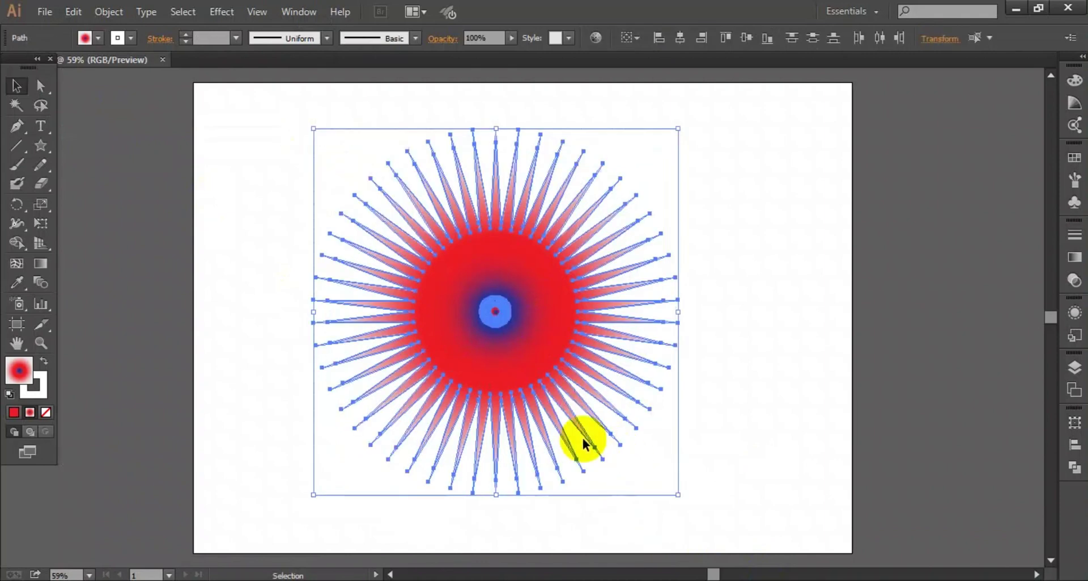
pyautogui.click(108, 11)
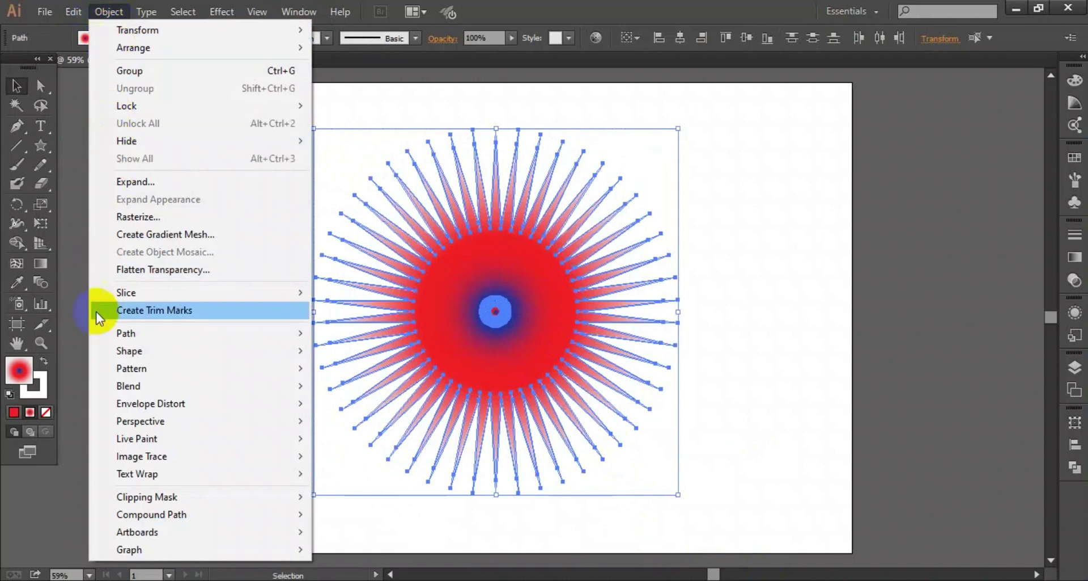
pyautogui.moveTo(147, 382)
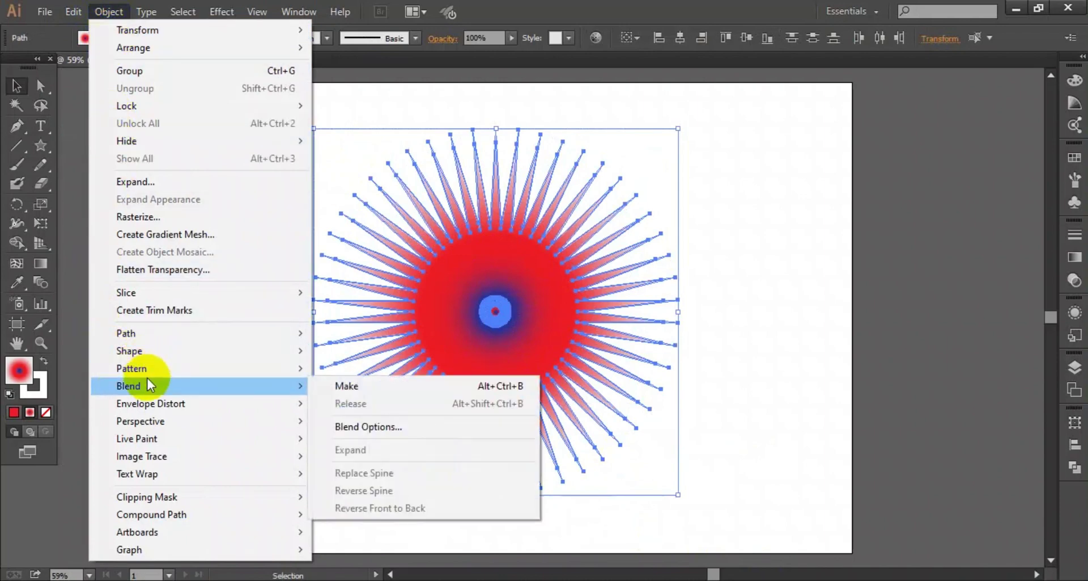
pyautogui.click(361, 390)
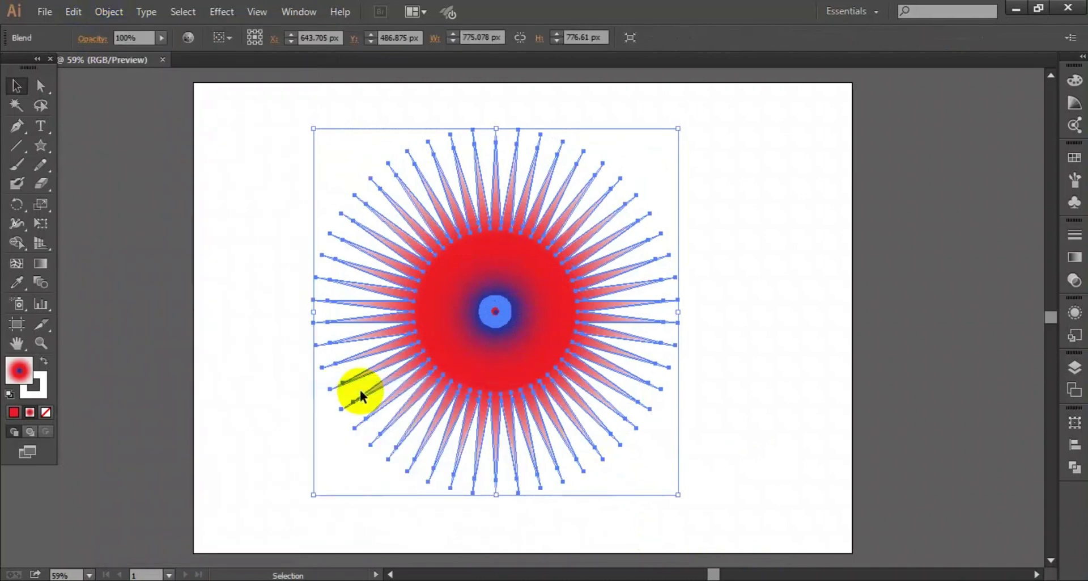
pyautogui.click(260, 271)
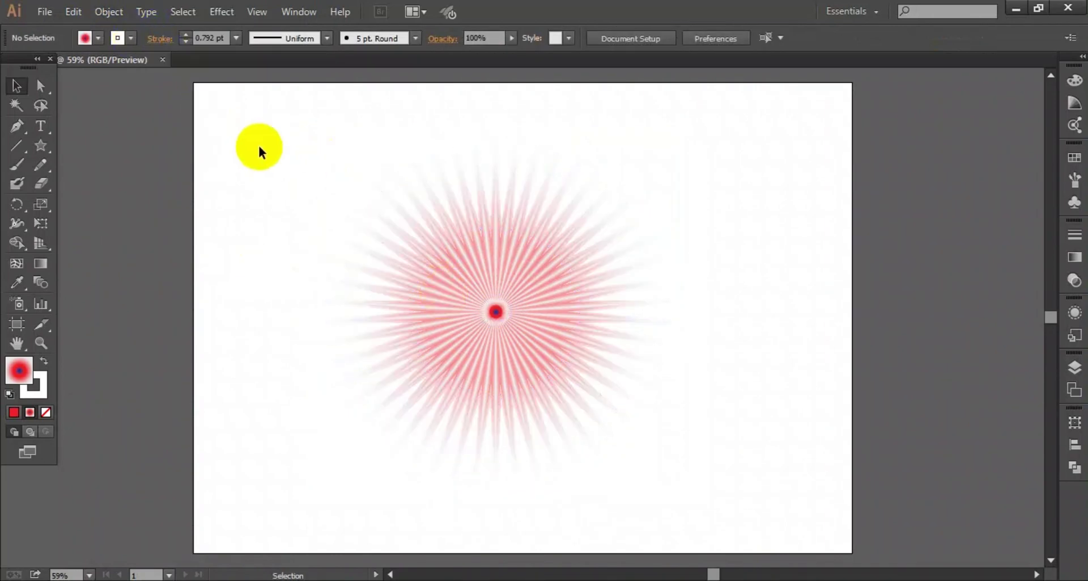
# Select the whole starburst blend, remove its white stroke so only the radial gradient fill remains, and clear the selection.
pyautogui.moveTo(281, 168); pyautogui.dragTo(483, 339)
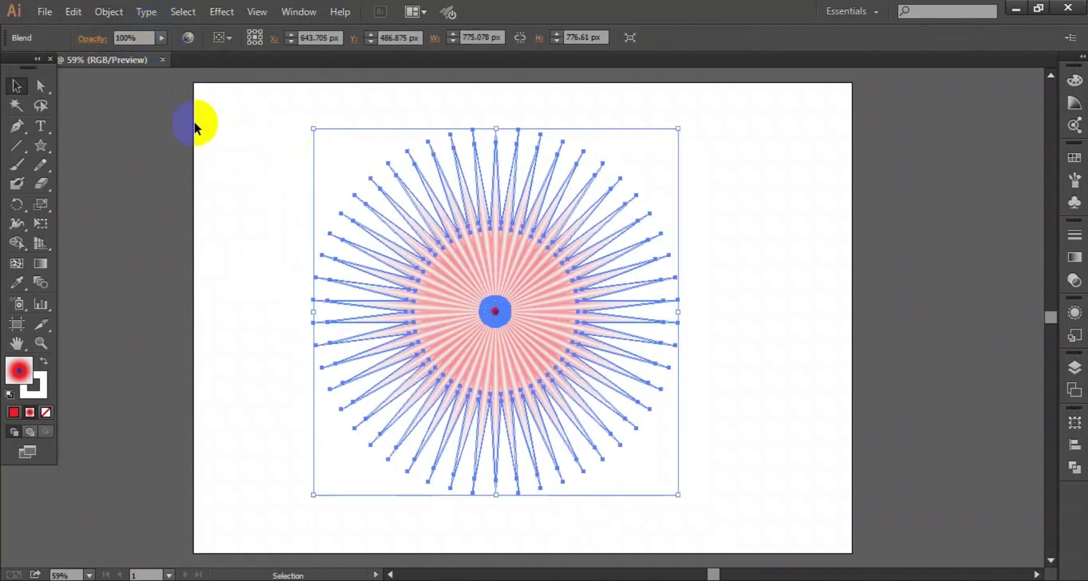
pyautogui.click(316, 179)
pyautogui.moveTo(315, 179); pyautogui.dragTo(516, 362)
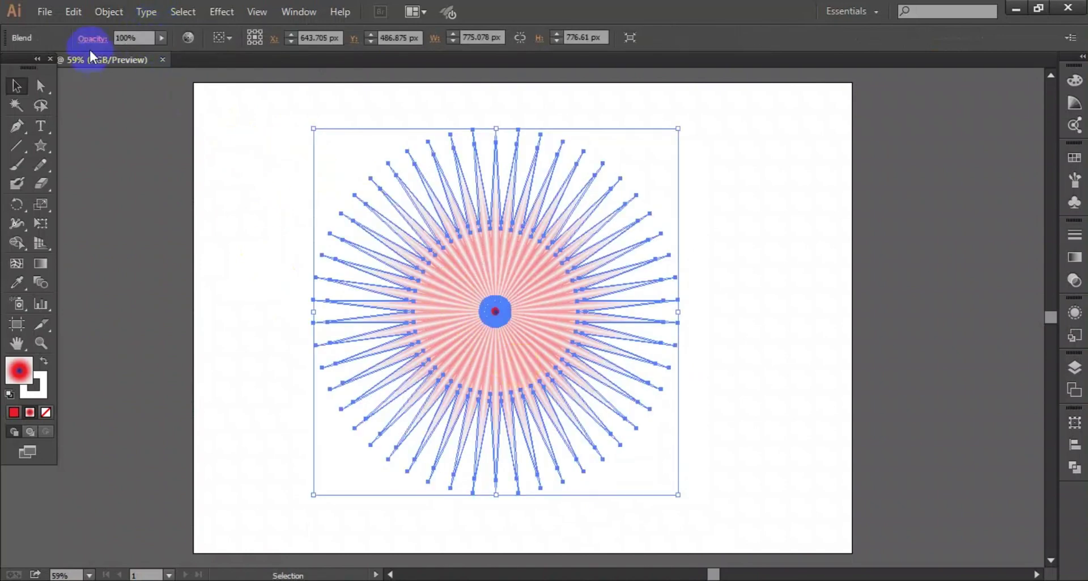
pyautogui.click(33, 390)
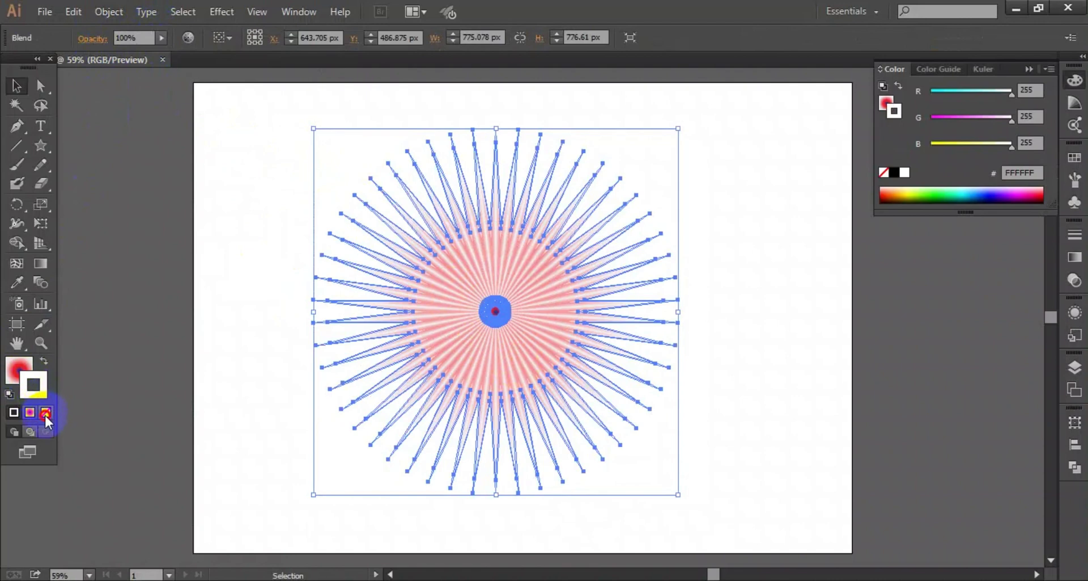
pyautogui.click(45, 411)
pyautogui.click(19, 370)
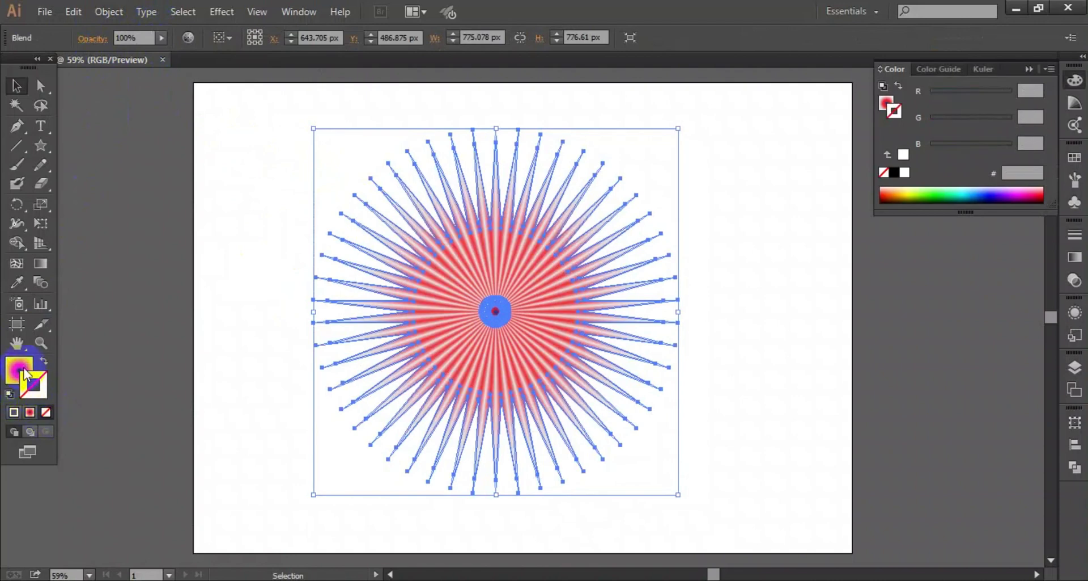
pyautogui.click(259, 375)
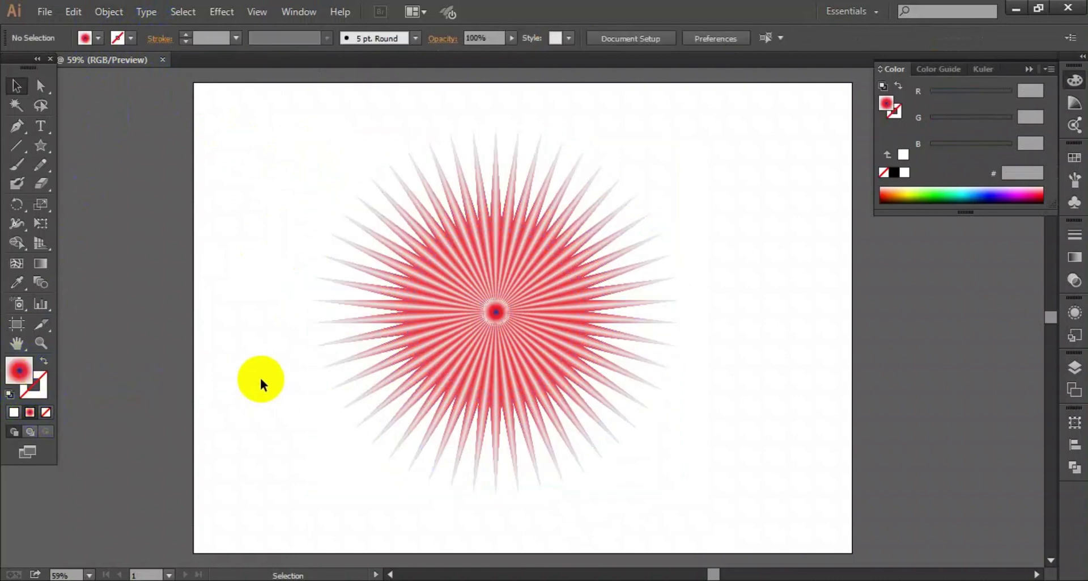
# Confirm the starburst's blend options with Specified Steps spacing of 50 and preview enabled, and deselect it.
pyautogui.moveTo(320, 134); pyautogui.dragTo(614, 371)
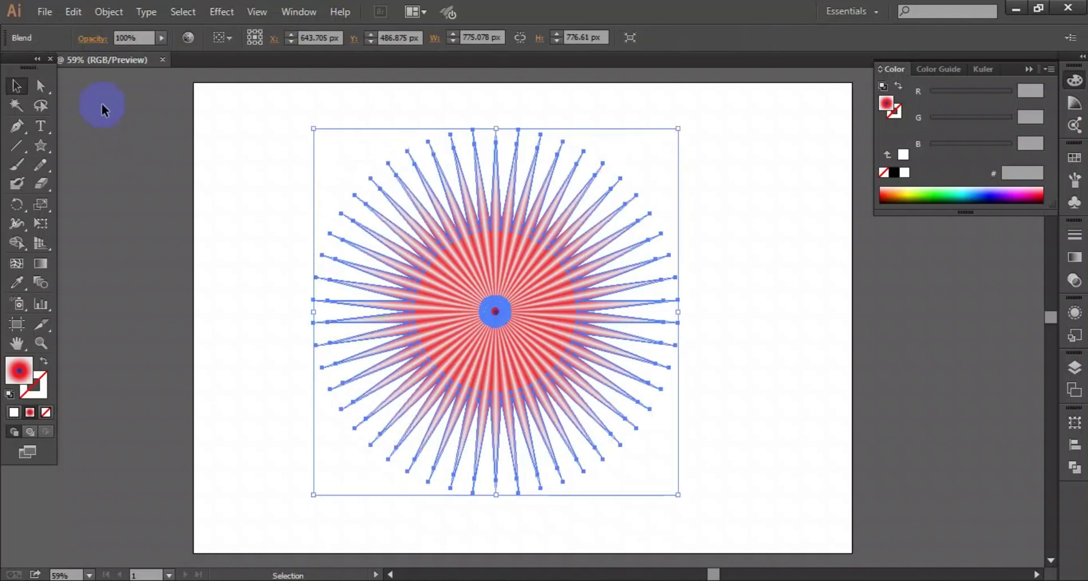
pyautogui.click(108, 11)
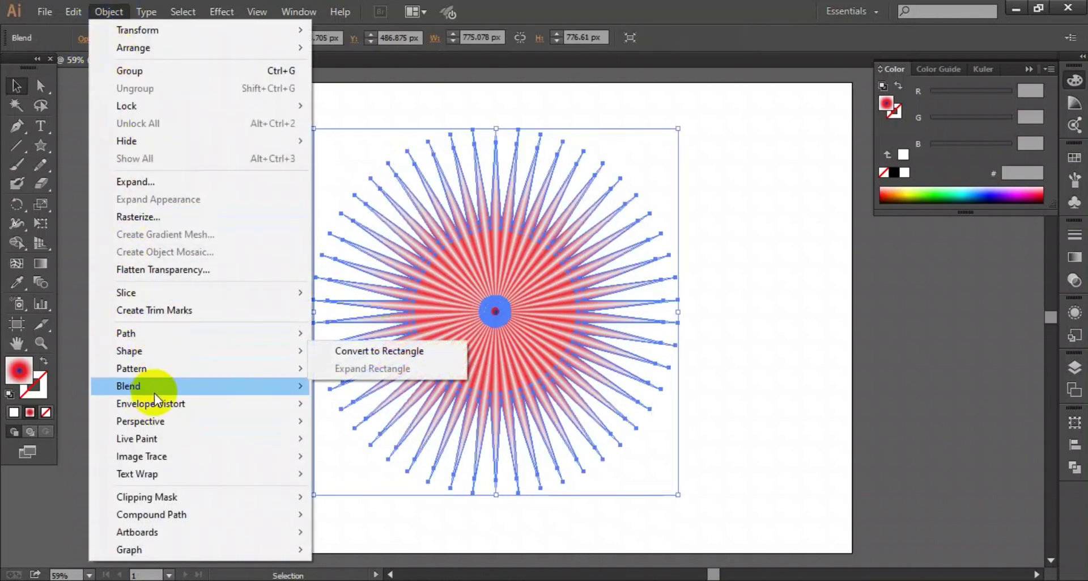
pyautogui.moveTo(150, 387)
pyautogui.click(376, 428)
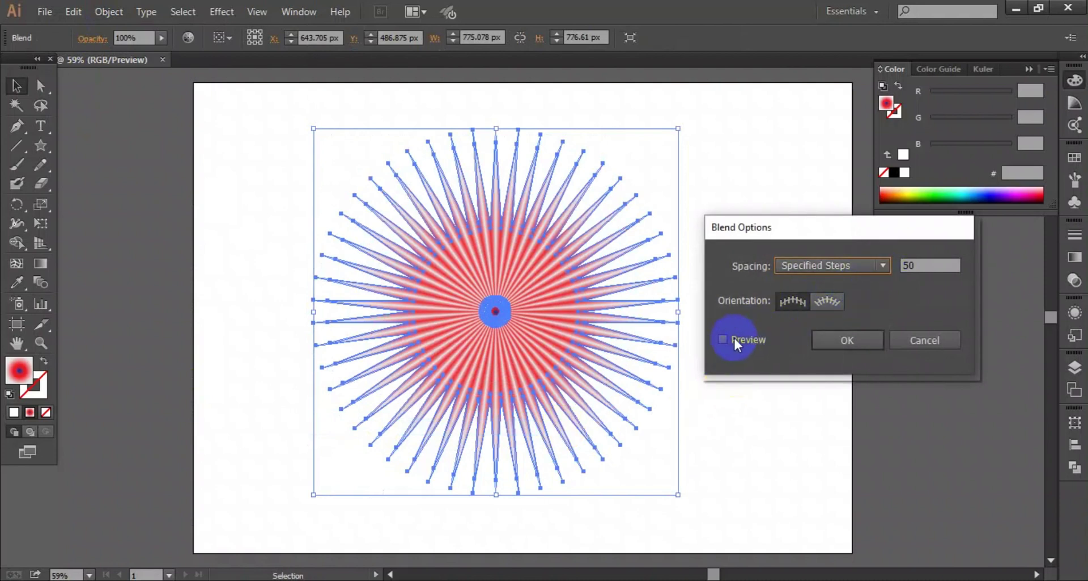
pyautogui.click(726, 340)
pyautogui.click(882, 271)
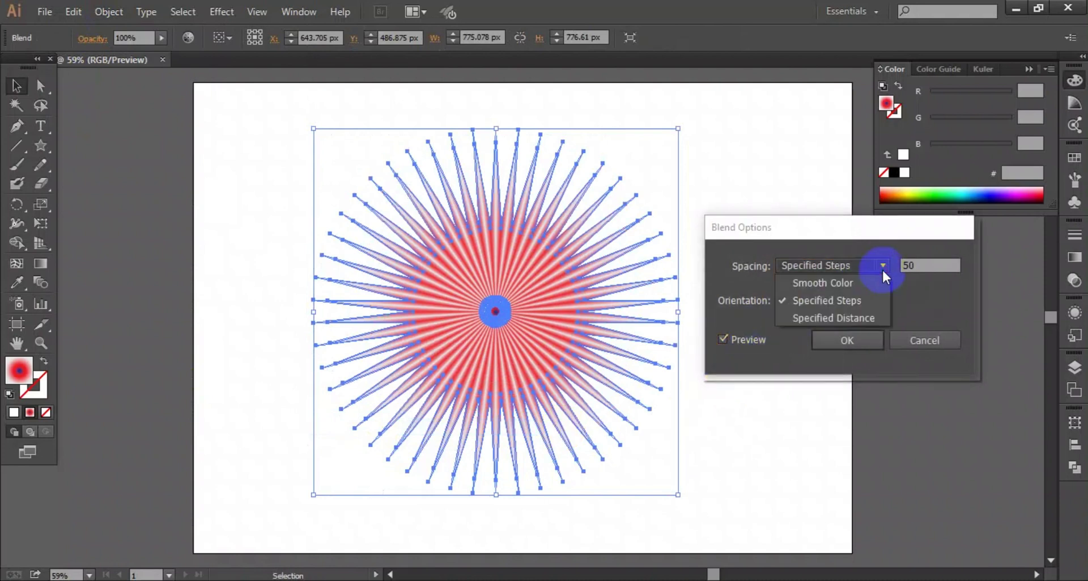
pyautogui.click(858, 300)
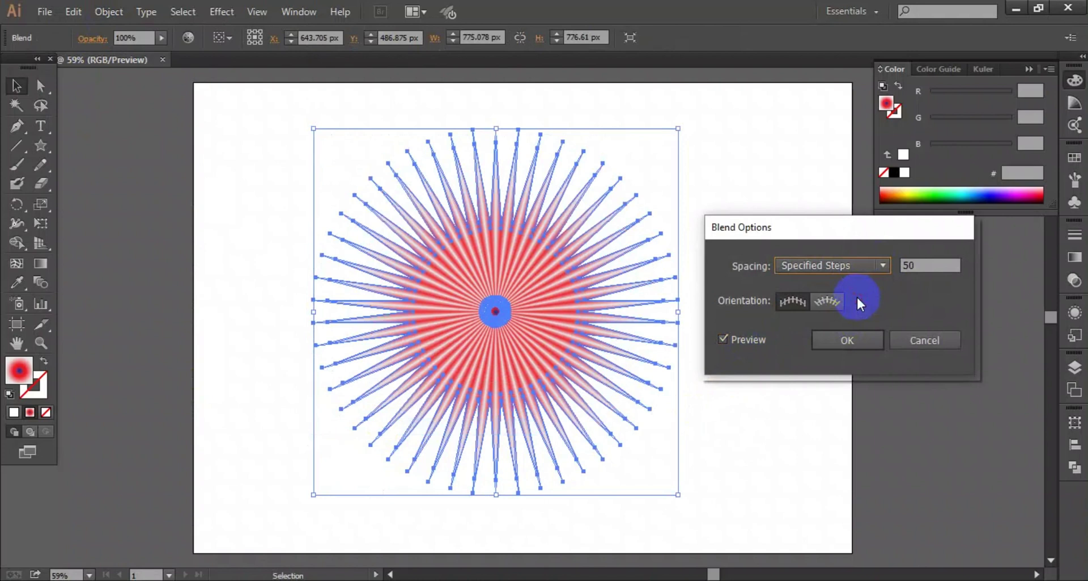
pyautogui.click(870, 270)
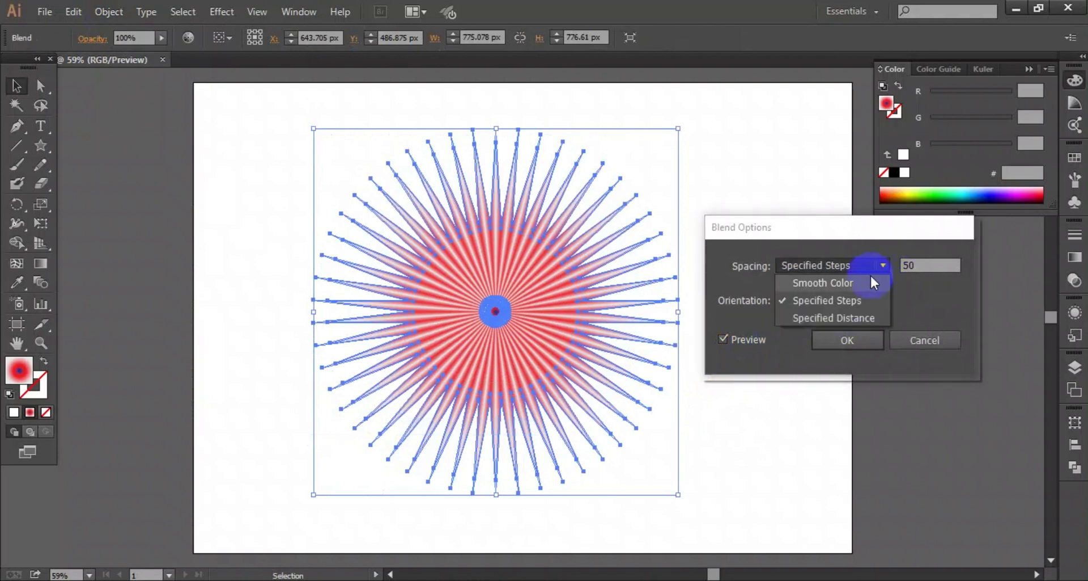
pyautogui.click(842, 300)
pyautogui.click(851, 340)
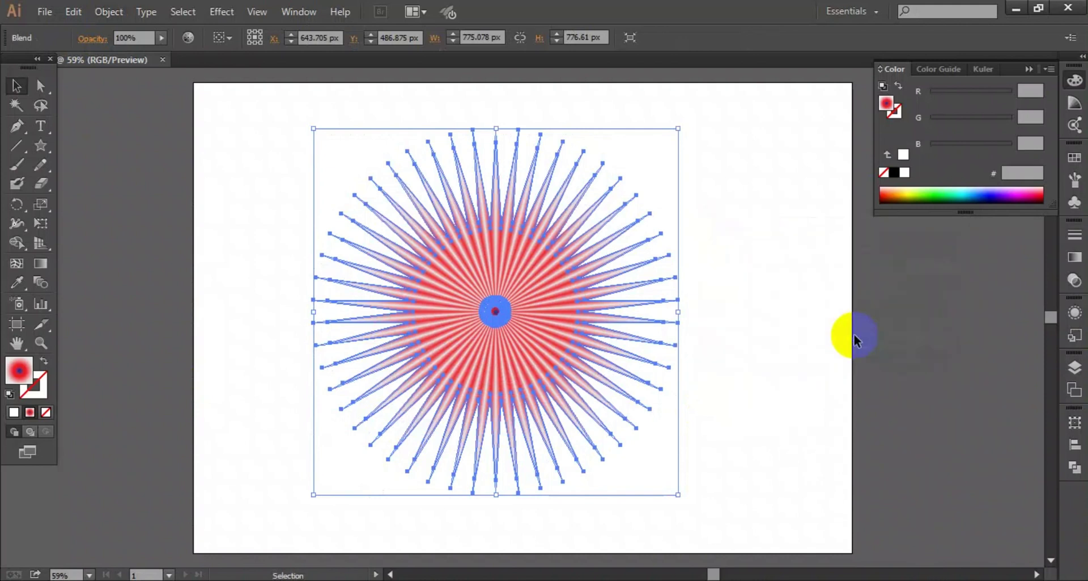
pyautogui.click(744, 318)
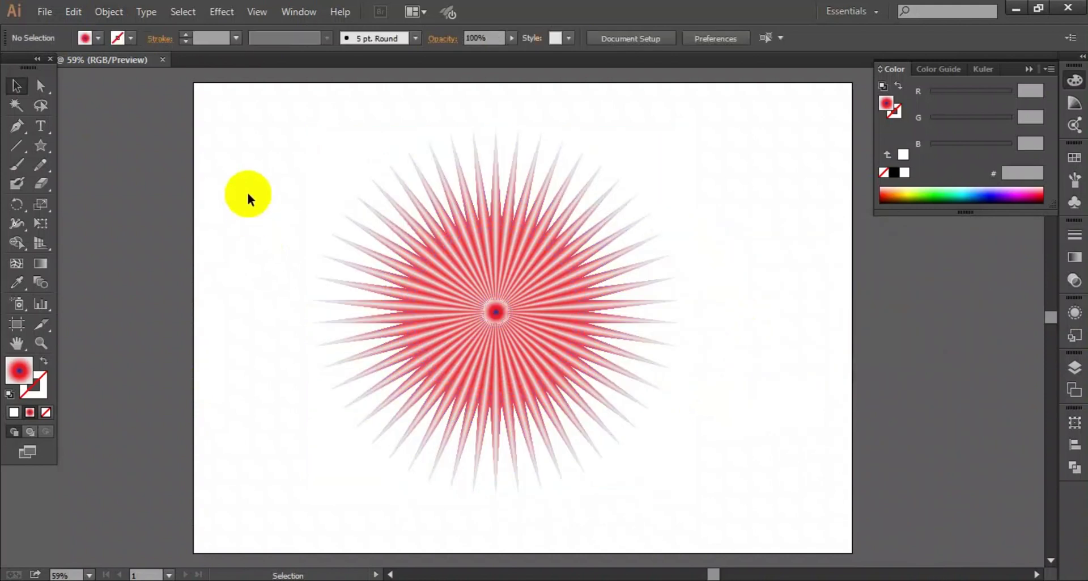
# Start a Tweak distortion on the starburst blend with preview enabled and move its dialog away from the artwork.
pyautogui.moveTo(323, 214); pyautogui.dragTo(516, 369)
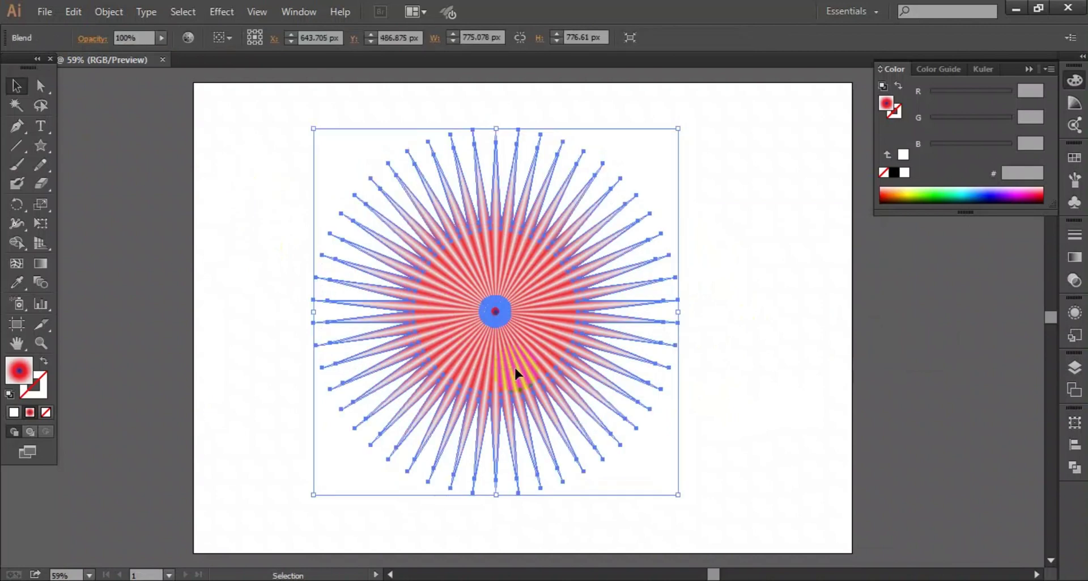
pyautogui.click(222, 12)
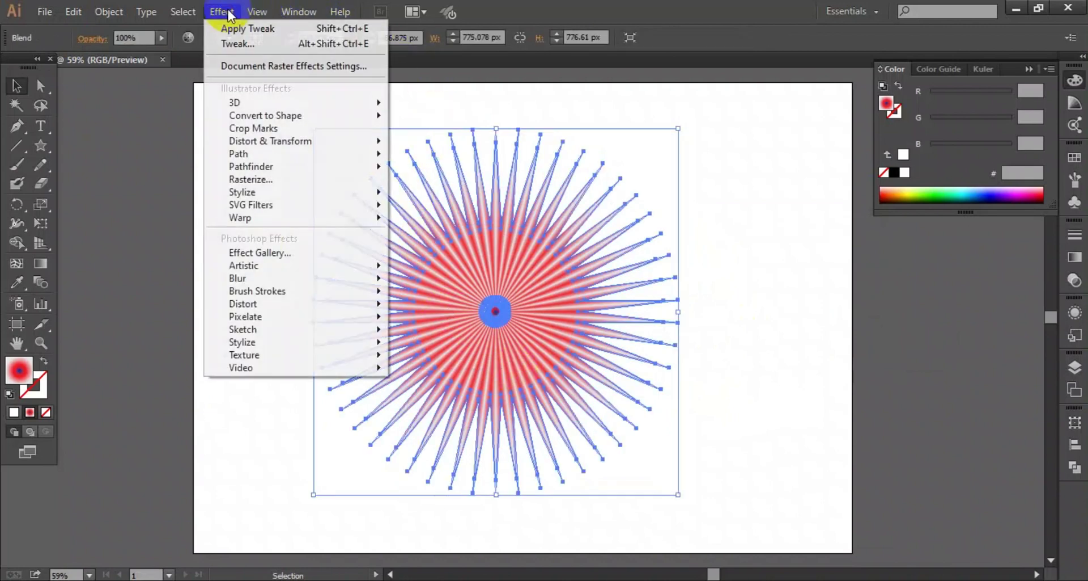
pyautogui.moveTo(275, 143)
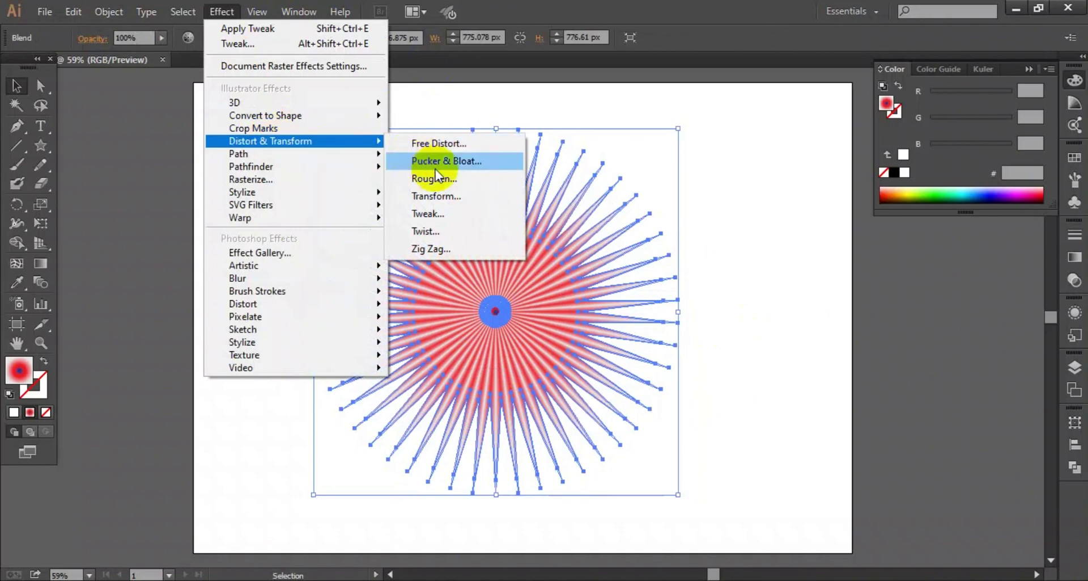
pyautogui.click(444, 213)
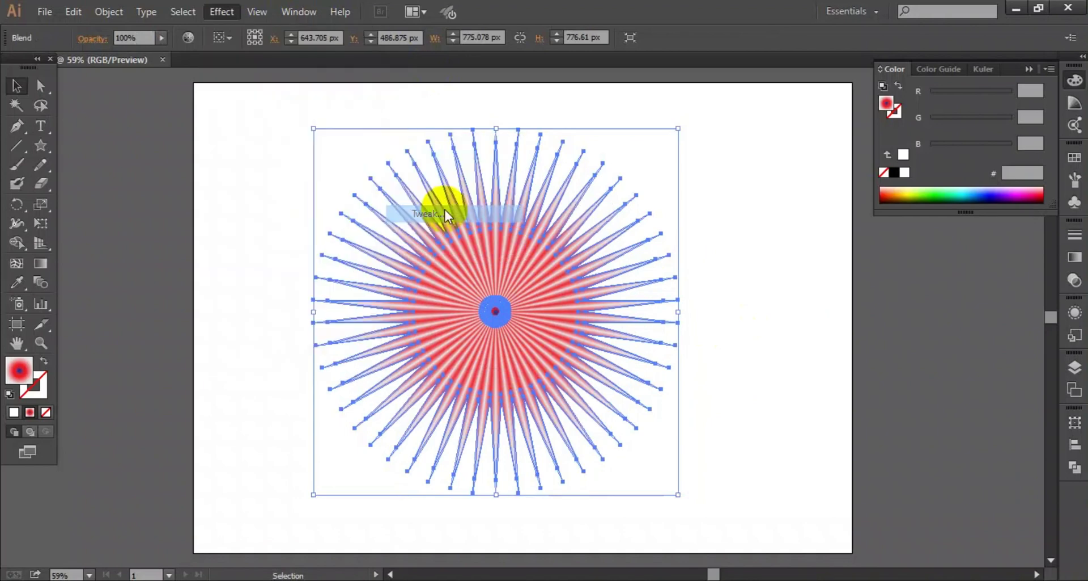
pyautogui.click(256, 388)
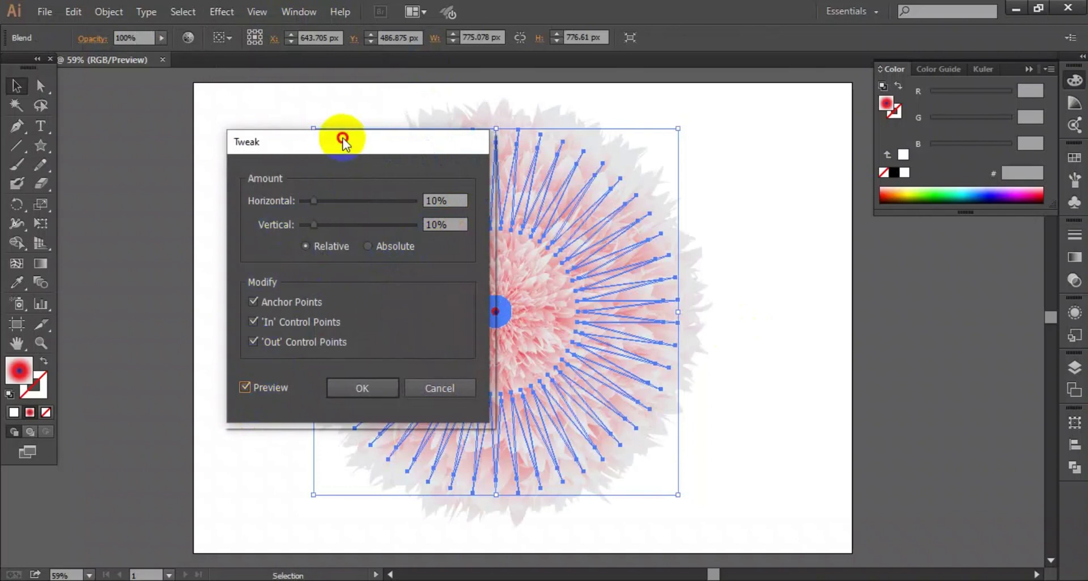
pyautogui.moveTo(342, 137); pyautogui.dragTo(167, 241)
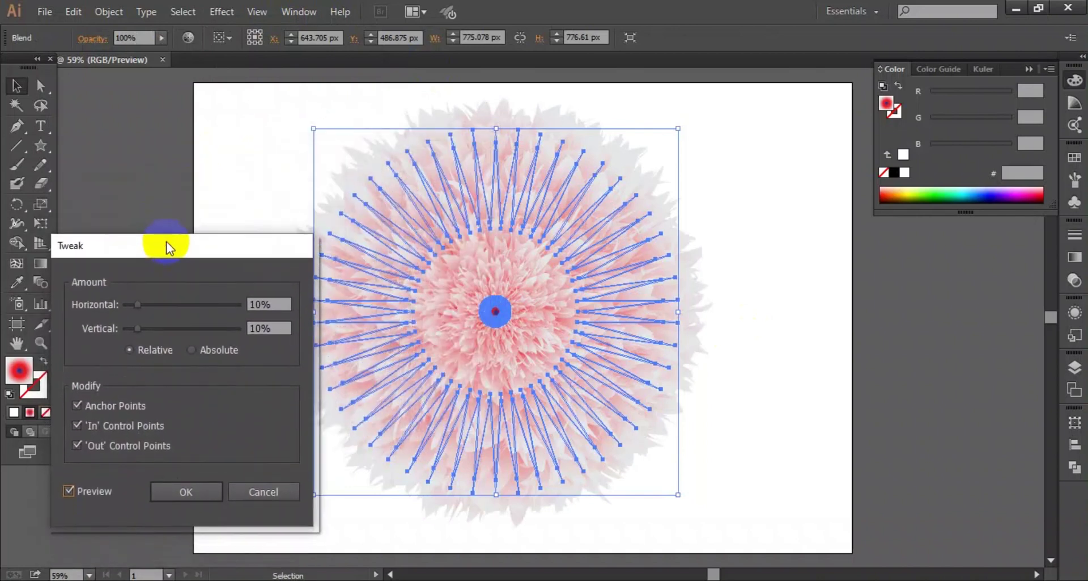
# Set the Tweak amounts to 12% horizontal and 12% vertical, apply the effect, and clear the selection.
pyautogui.click(138, 305)
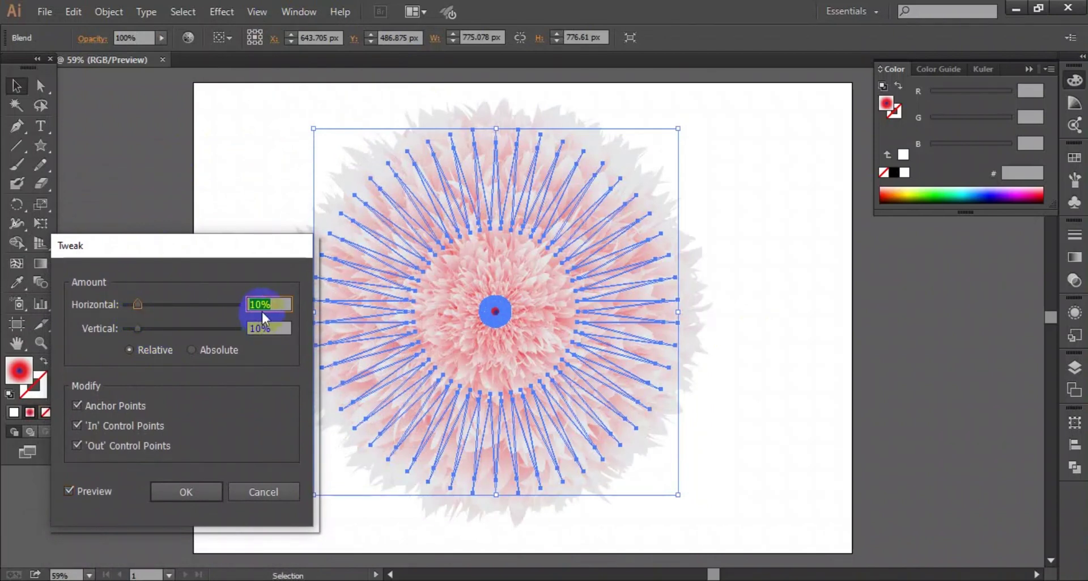
pyautogui.press('Up')
pyautogui.press('Up')
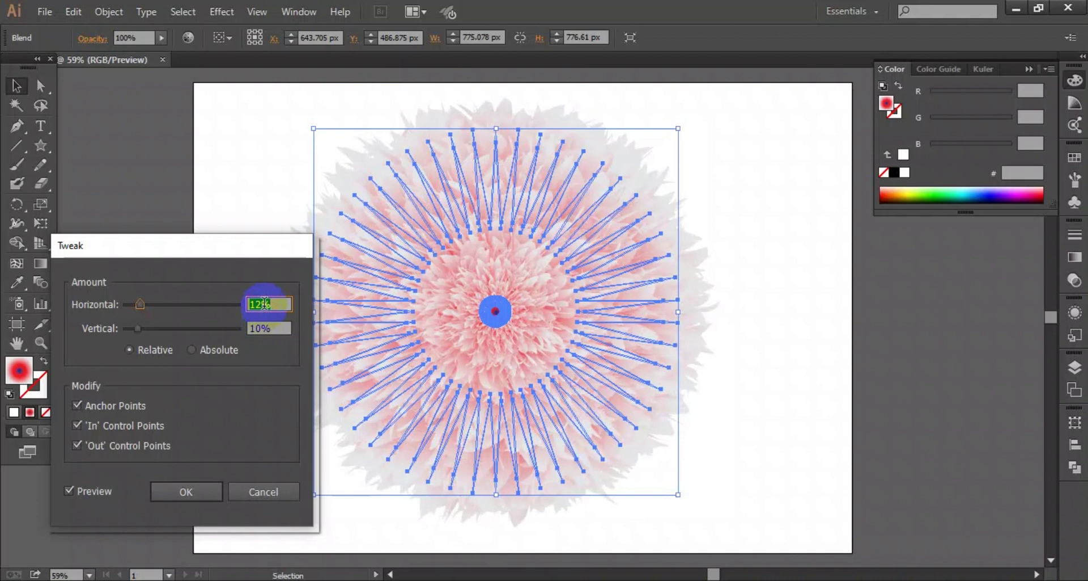
pyautogui.click(263, 326)
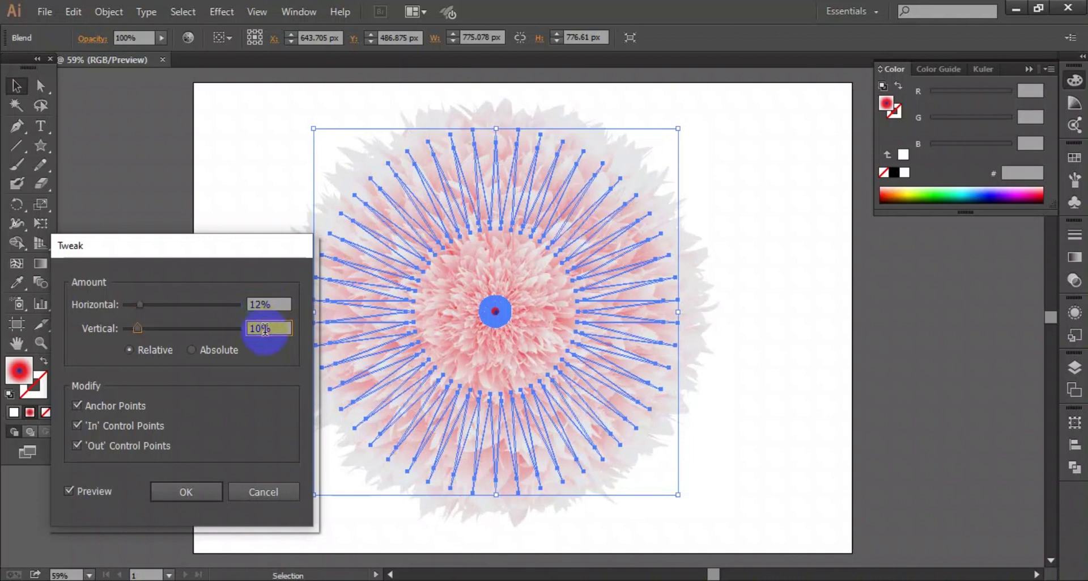
pyautogui.press('Up')
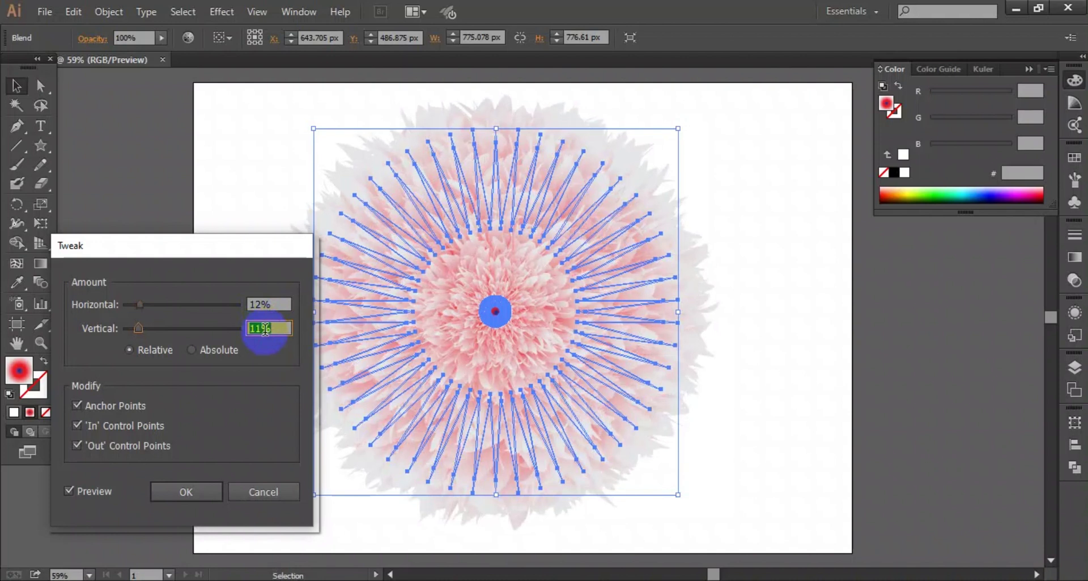
pyautogui.press('Up')
pyautogui.click(175, 493)
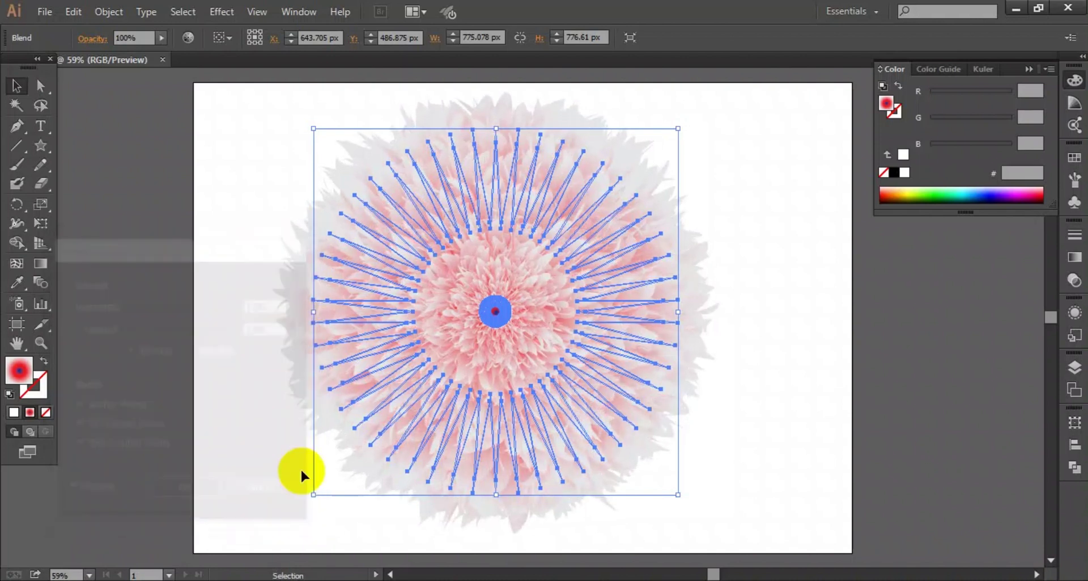
pyautogui.click(781, 453)
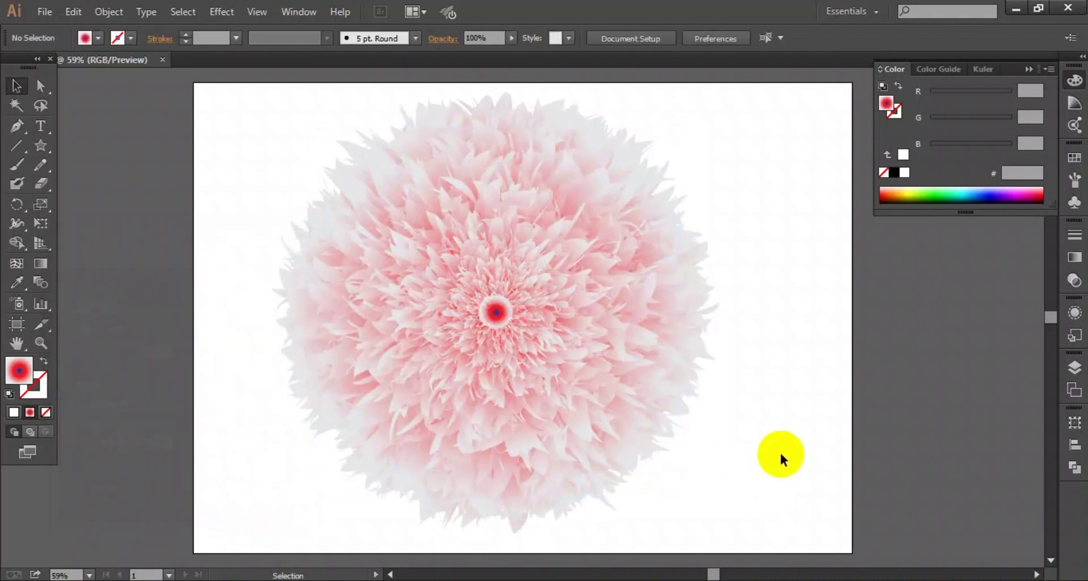
# Select the flower blend and rearrange its radial gradient stops with white at 0%, blue in the middle and red near the outer end.
pyautogui.moveTo(257, 136); pyautogui.dragTo(700, 520)
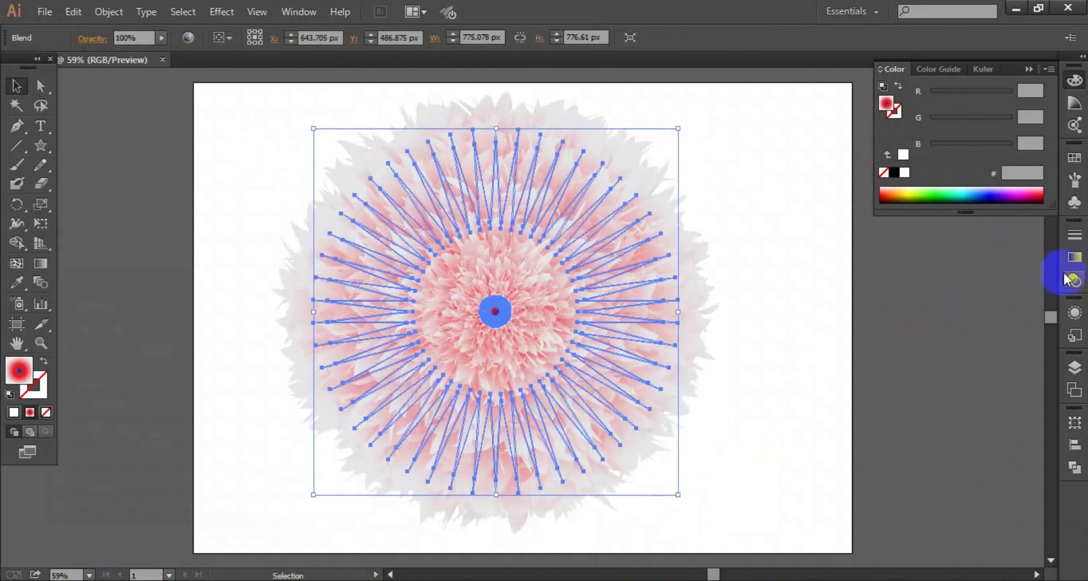
pyautogui.click(1074, 257)
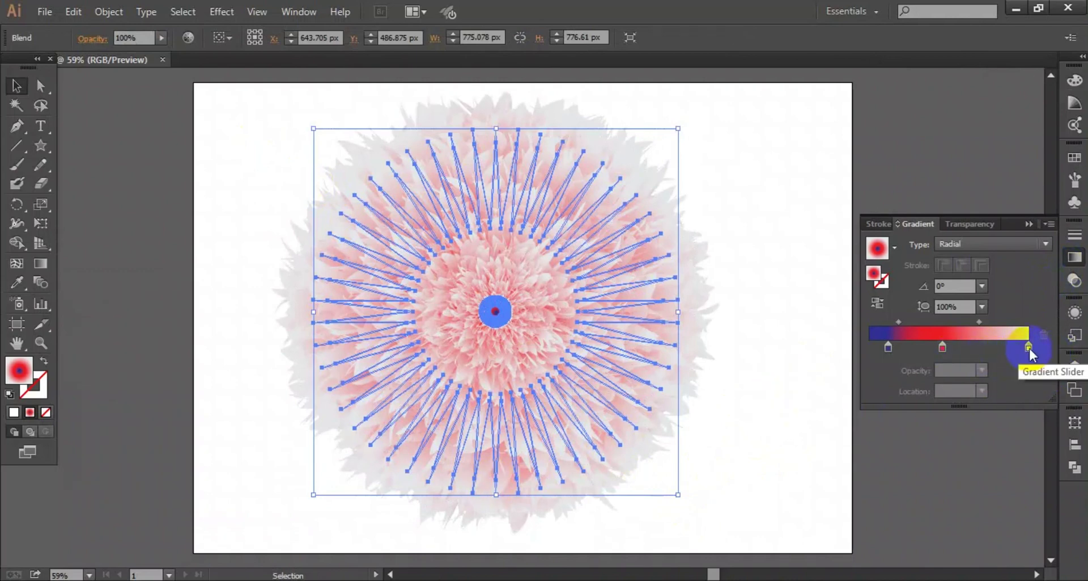
pyautogui.moveTo(1029, 347); pyautogui.dragTo(969, 347)
pyautogui.click(845, 345)
pyautogui.click(888, 347)
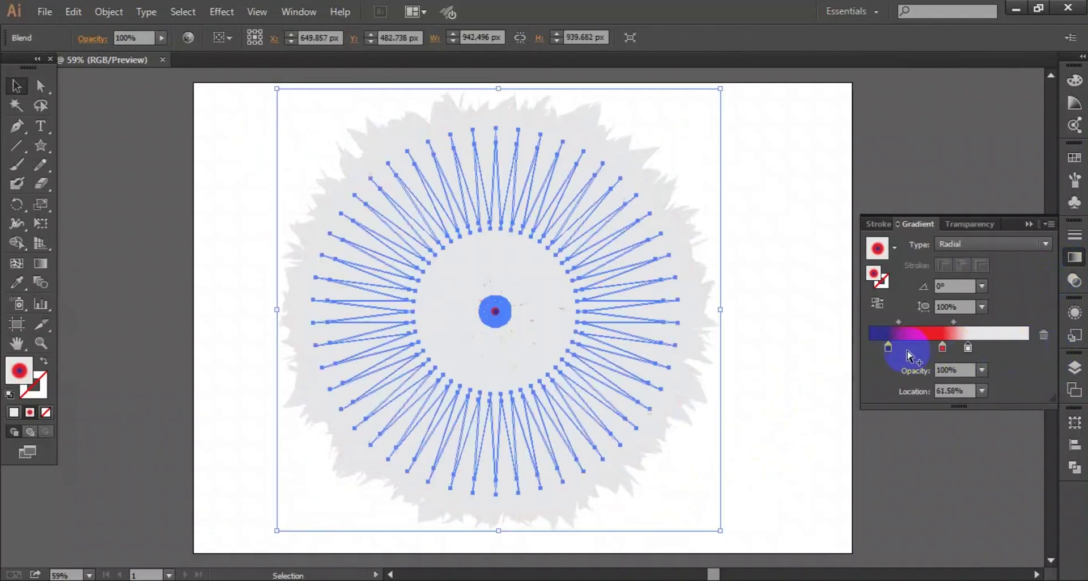
pyautogui.moveTo(888, 347)
pyautogui.mouseDown()
pyautogui.moveTo(1032, 347)
pyautogui.moveTo(871, 358)
pyautogui.mouseUp()
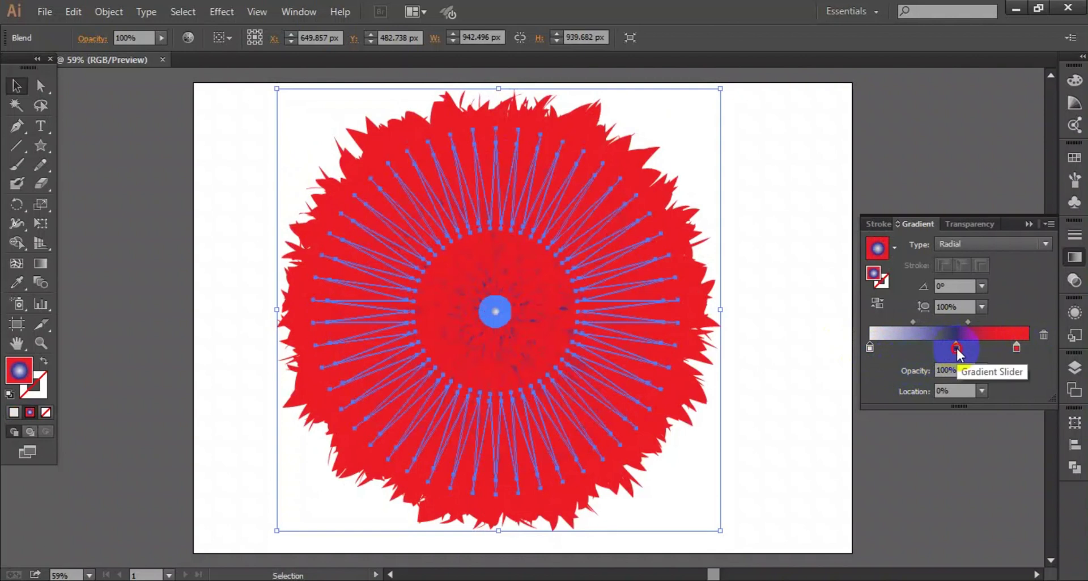
# Move the gradient's blue stop near the outer end and the red stop to 64.53%, close the gradient settings and deselect the flower.
pyautogui.moveTo(957, 348); pyautogui.dragTo(1020, 347)
pyautogui.click(1017, 346)
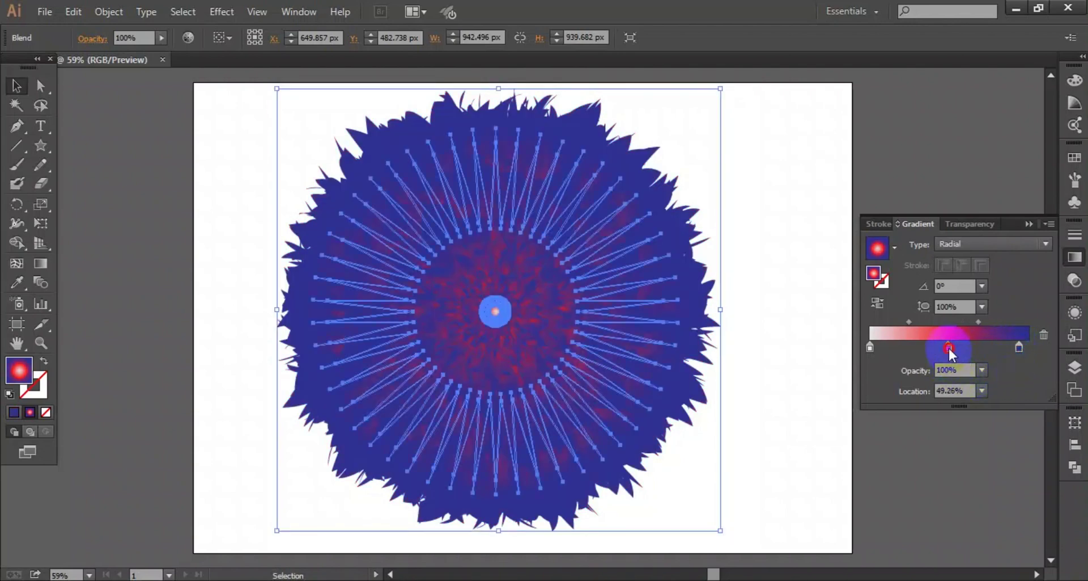
pyautogui.moveTo(950, 348); pyautogui.dragTo(973, 348)
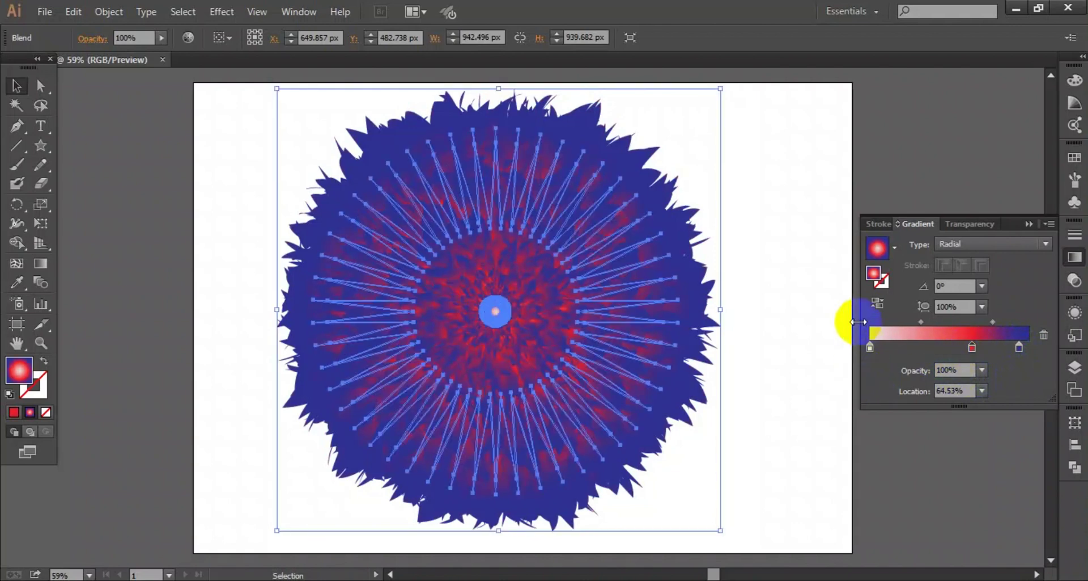
pyautogui.click(1029, 225)
pyautogui.click(818, 268)
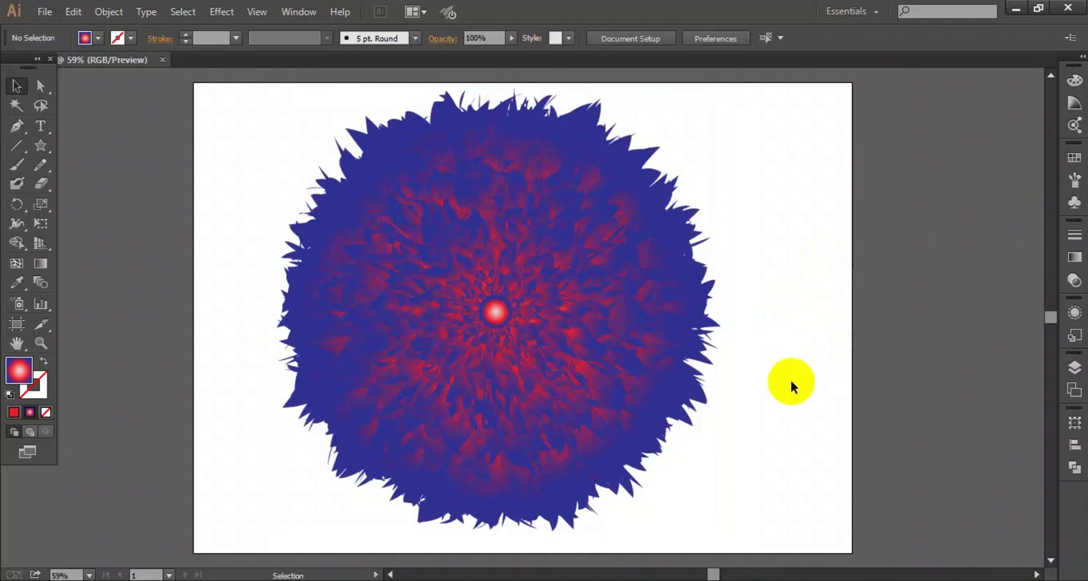
# Select the flower blend, fill it with the preset Orange, Yellow gradient, and deselect it.
pyautogui.click(635, 340)
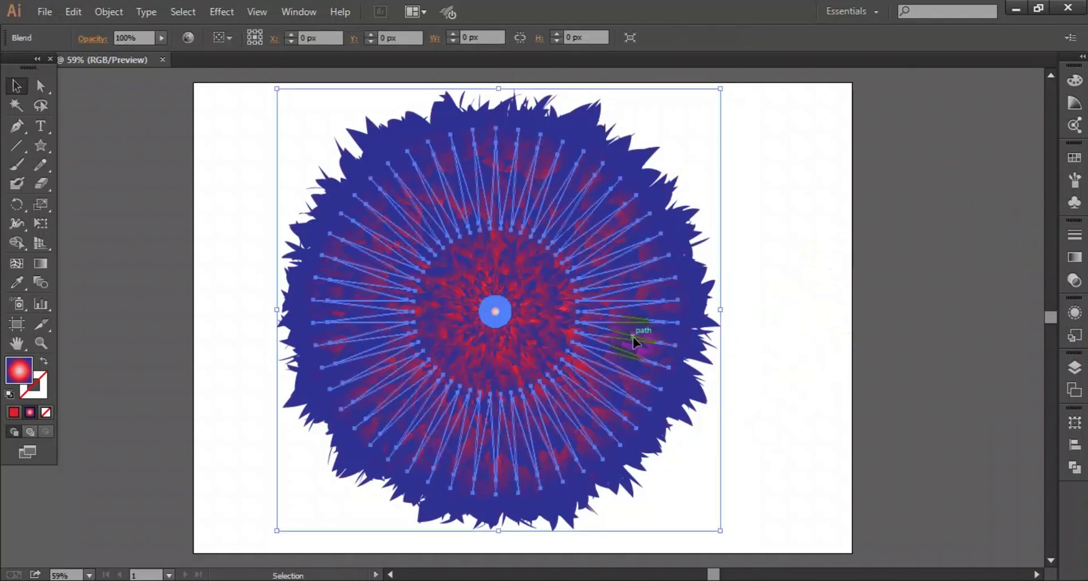
pyautogui.click(1081, 264)
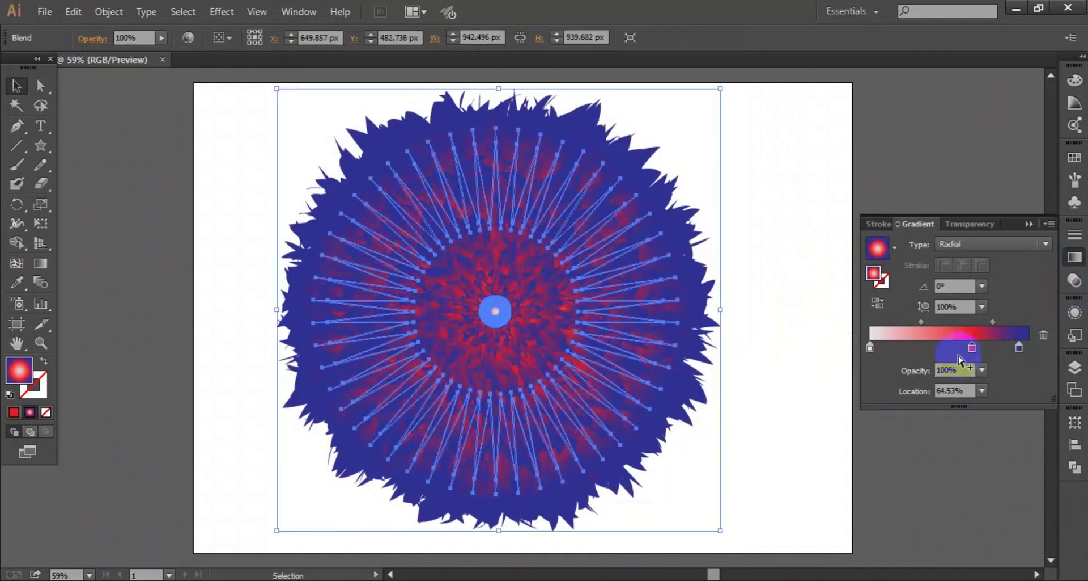
pyautogui.click(895, 248)
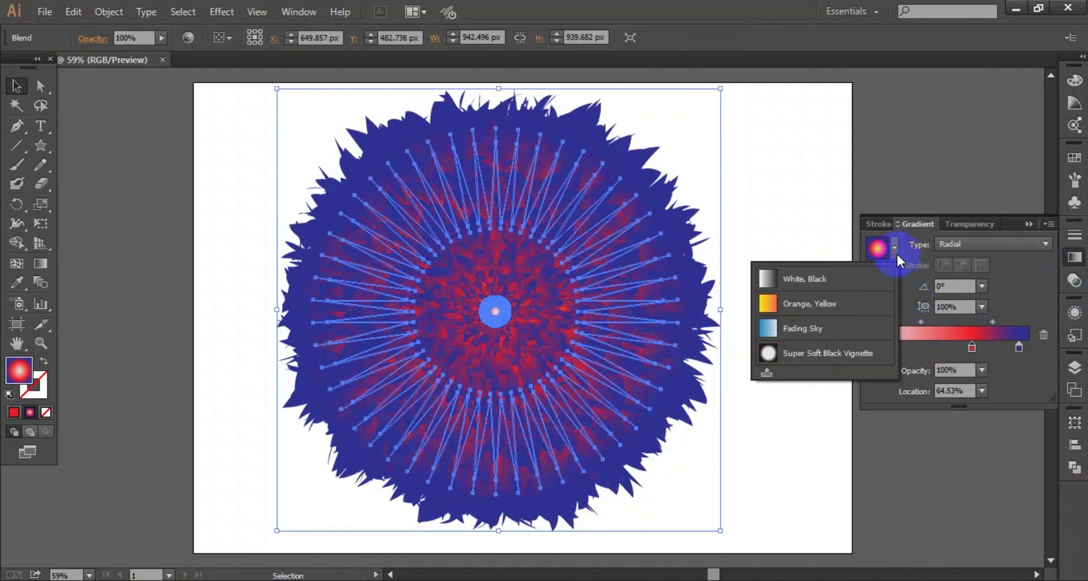
pyautogui.click(790, 309)
pyautogui.click(783, 342)
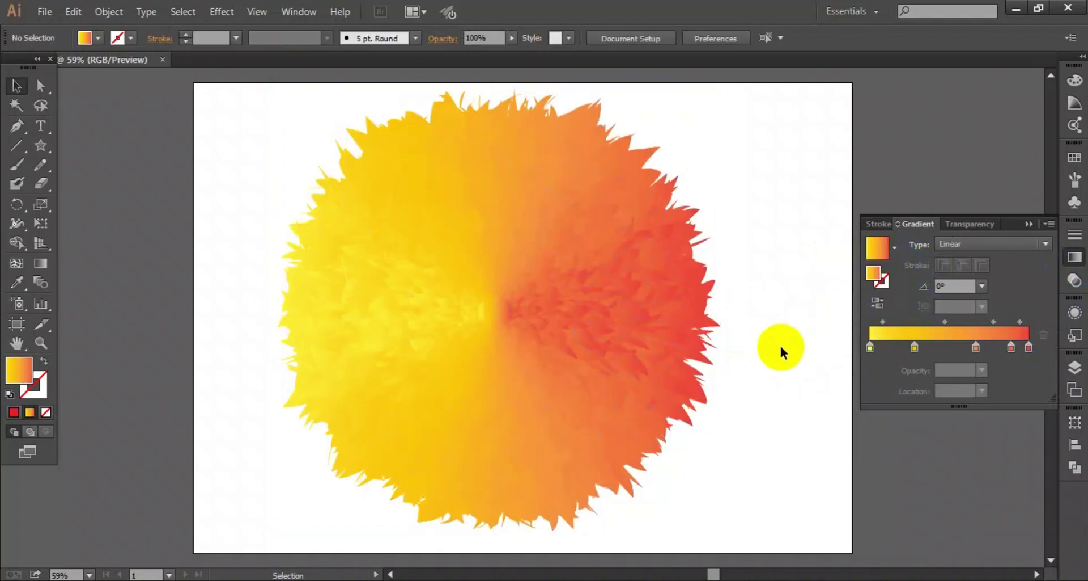
pyautogui.click(910, 266)
pyautogui.click(896, 247)
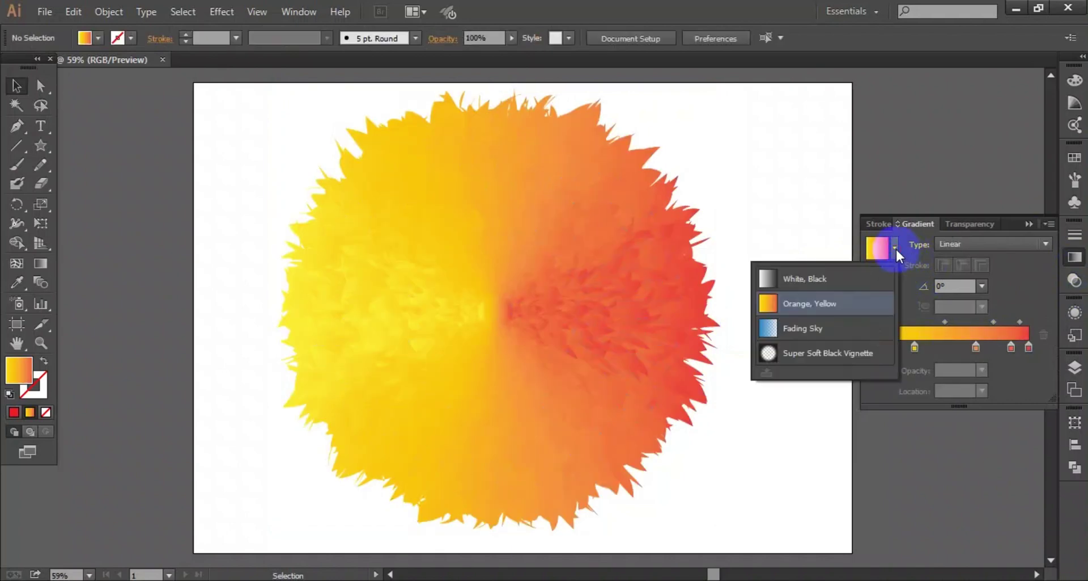
pyautogui.click(514, 431)
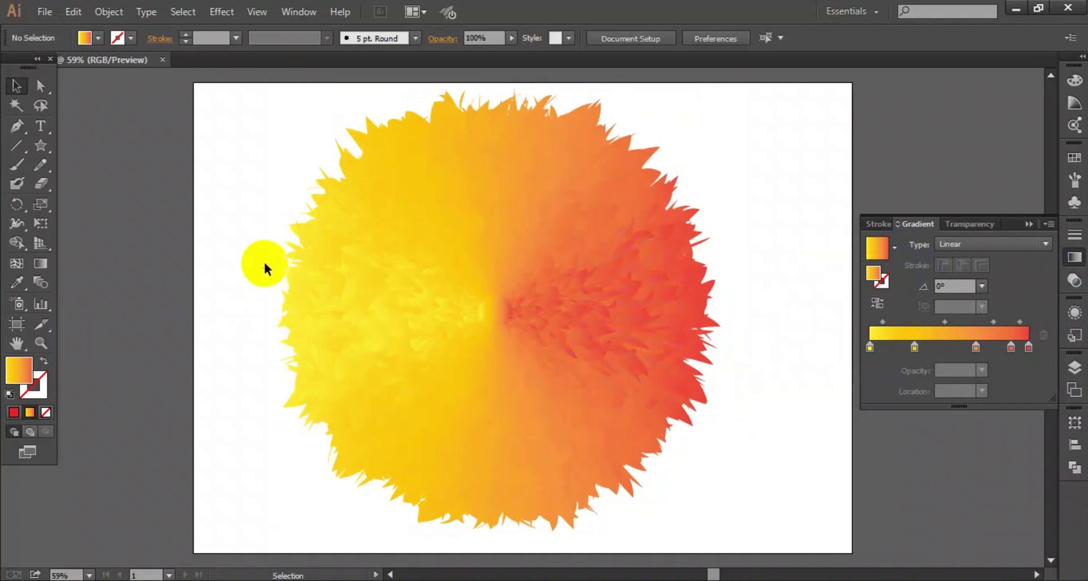
# Reselect the flower blend, reverse the direction of its orange-yellow gradient, and clear the selection.
pyautogui.click(365, 296)
pyautogui.click(1011, 347)
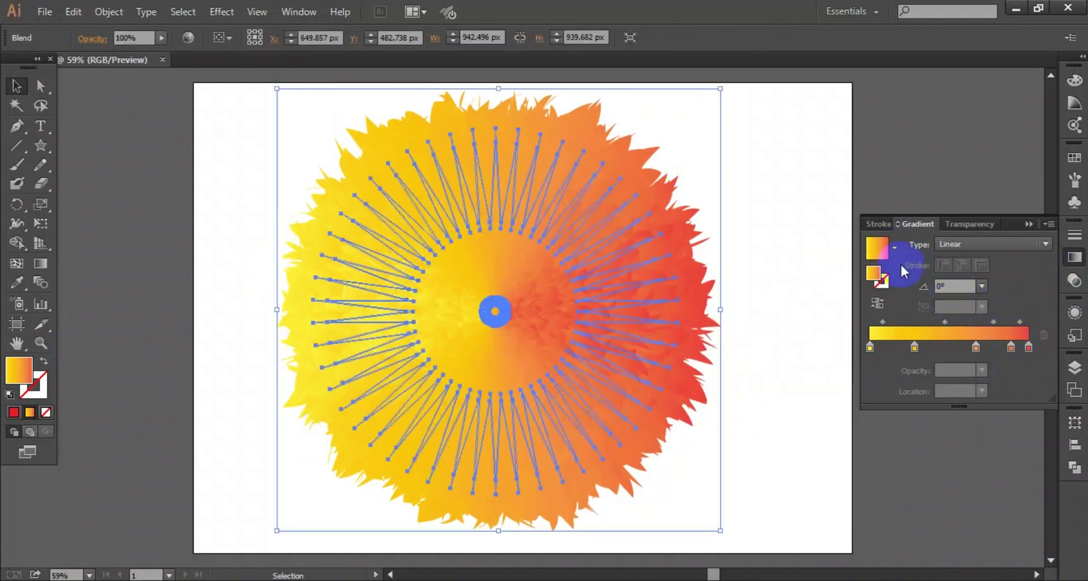
pyautogui.click(894, 247)
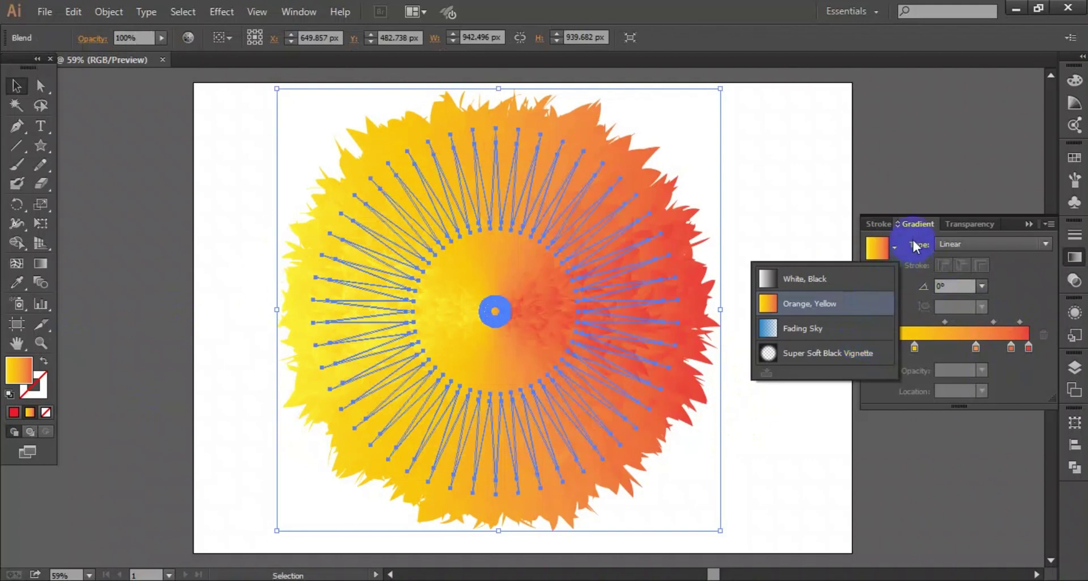
pyautogui.click(896, 246)
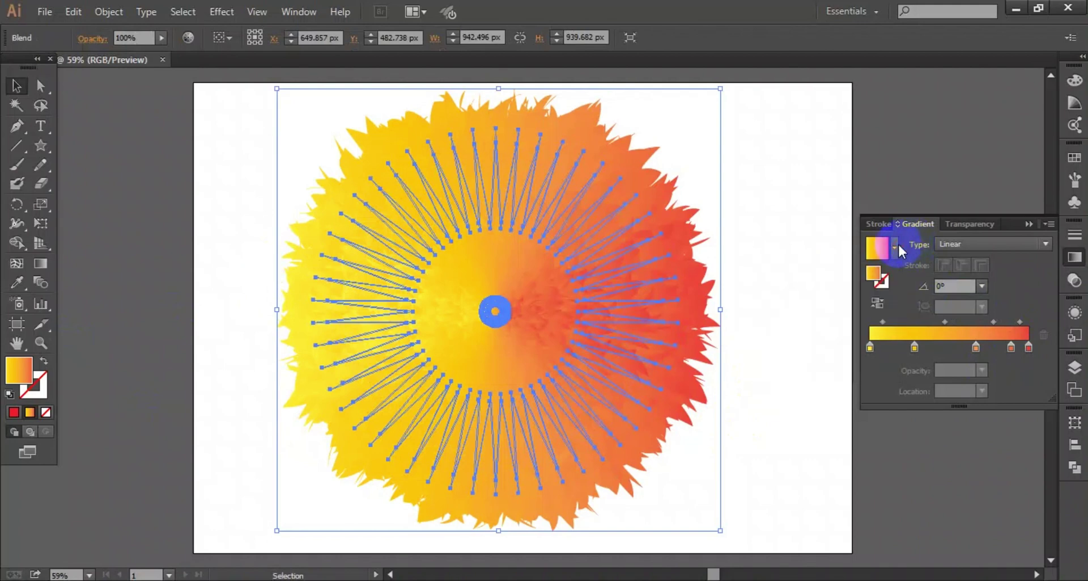
pyautogui.click(879, 307)
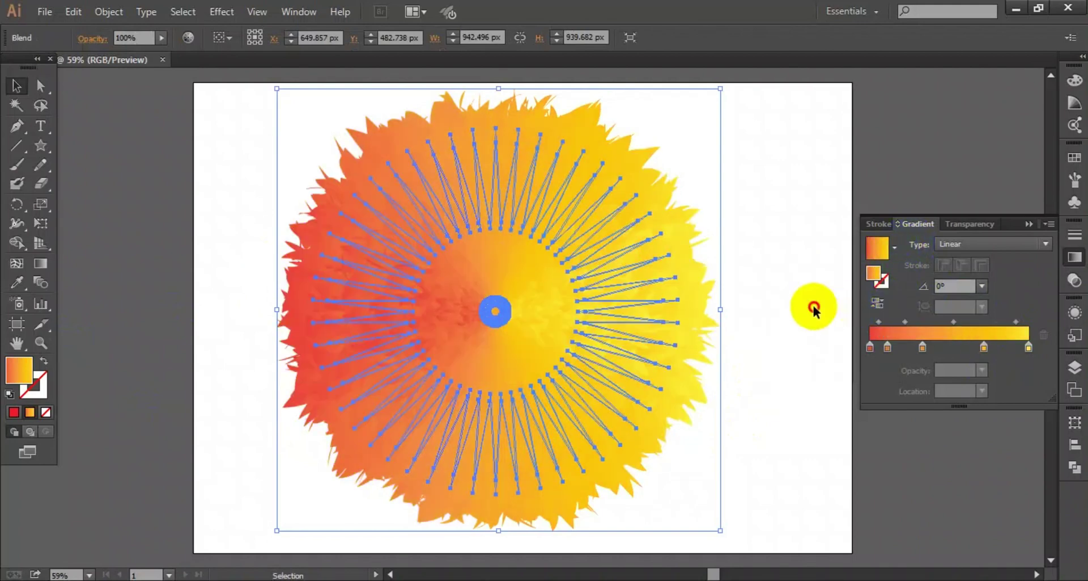
pyautogui.click(814, 308)
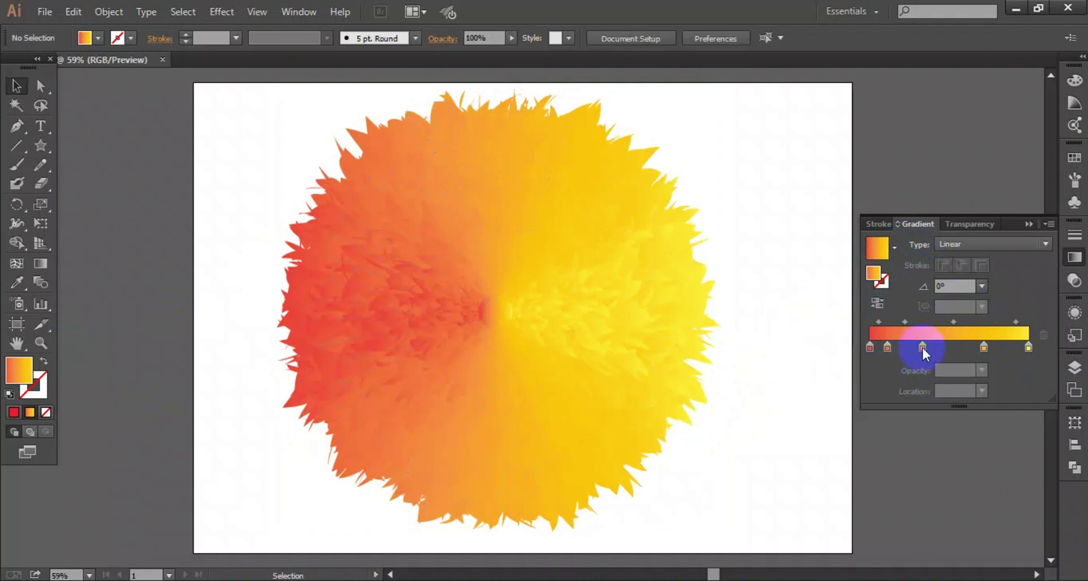
# Try to move the gradient's orange stop to 60.73% and the red-orange stop to 40.3% without the flower selected.
pyautogui.moveTo(923, 347); pyautogui.dragTo(967, 346)
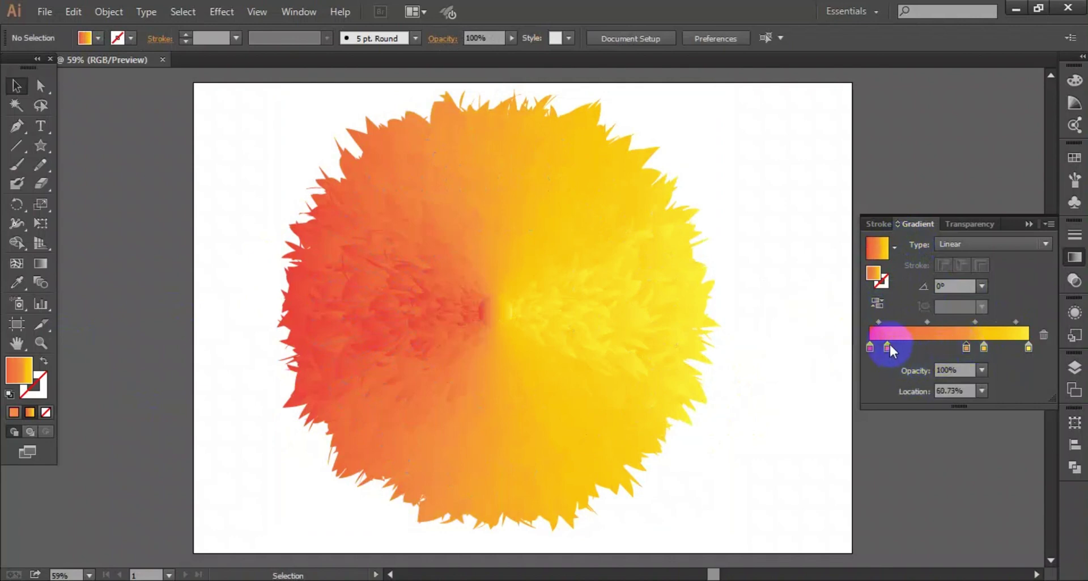
pyautogui.moveTo(891, 345); pyautogui.dragTo(937, 345)
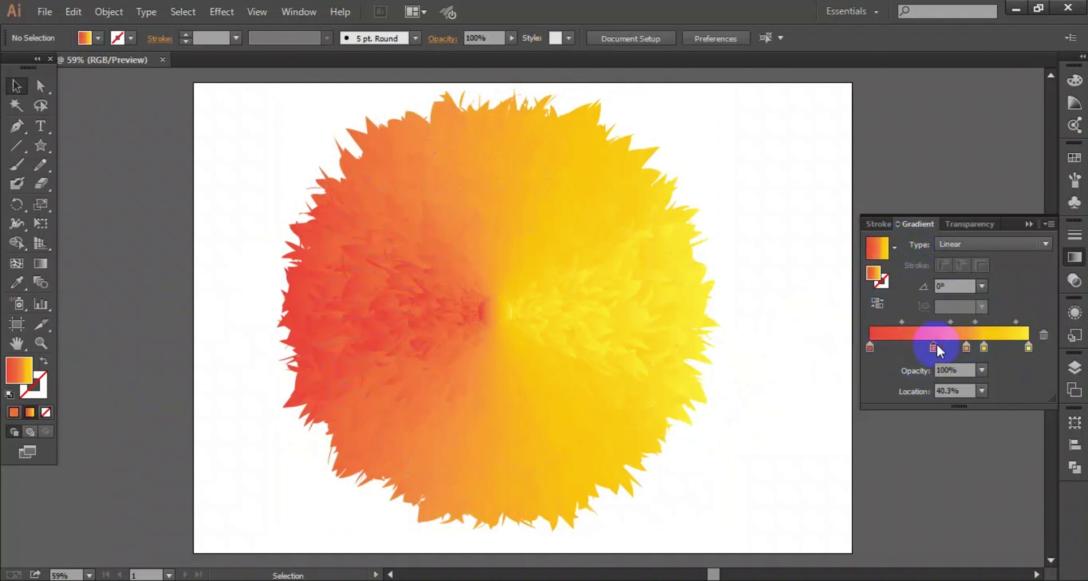
# Select the flower and rearrange its gradient stops with red-orange at 53.6%, golden yellow at 100% and orange at 85.22%.
pyautogui.click(583, 338)
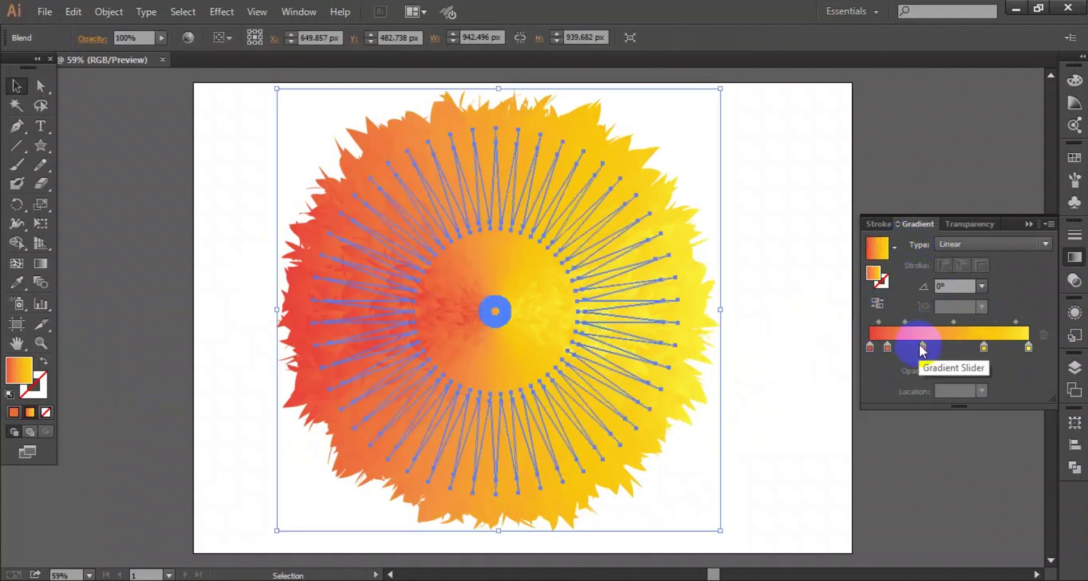
pyautogui.moveTo(923, 347); pyautogui.dragTo(985, 346)
pyautogui.moveTo(889, 347); pyautogui.dragTo(958, 350)
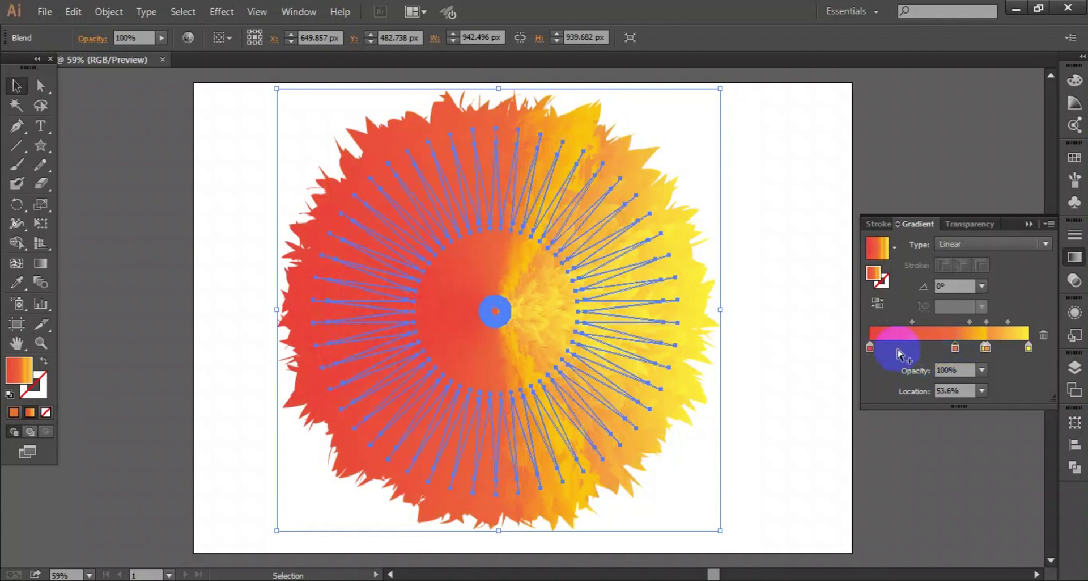
pyautogui.moveTo(984, 347); pyautogui.dragTo(1038, 349)
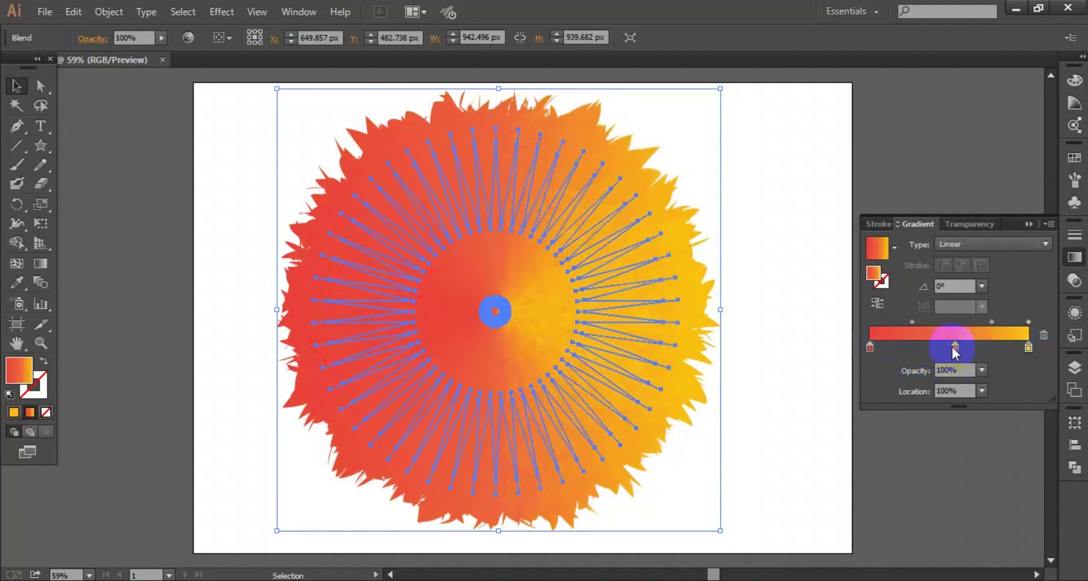
pyautogui.click(1006, 346)
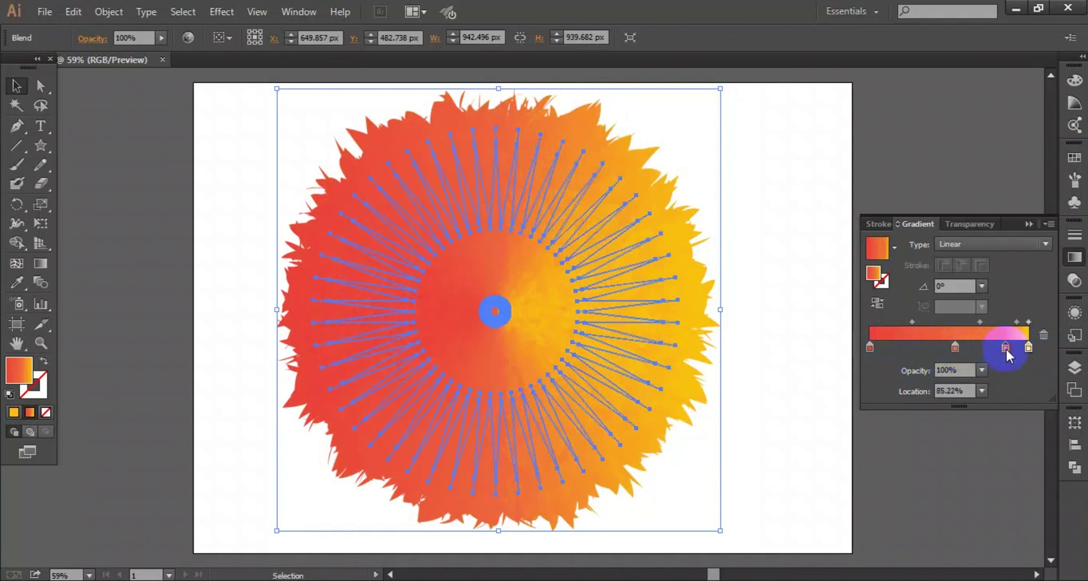
# Change the flower's gradient type to Radial, deselect the flower, and collapse the gradient settings.
pyautogui.click(1025, 248)
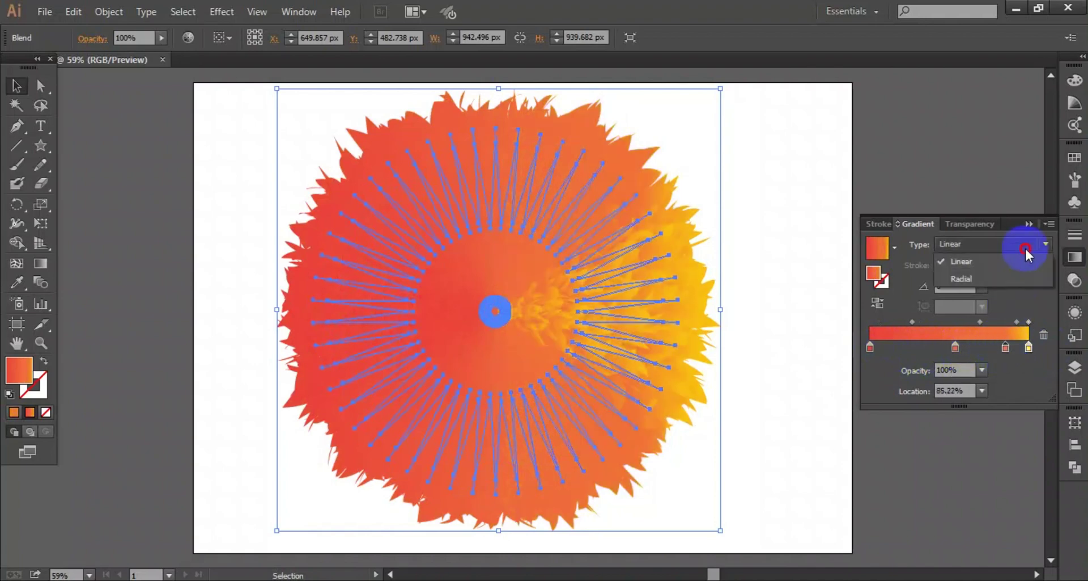
pyautogui.click(1012, 273)
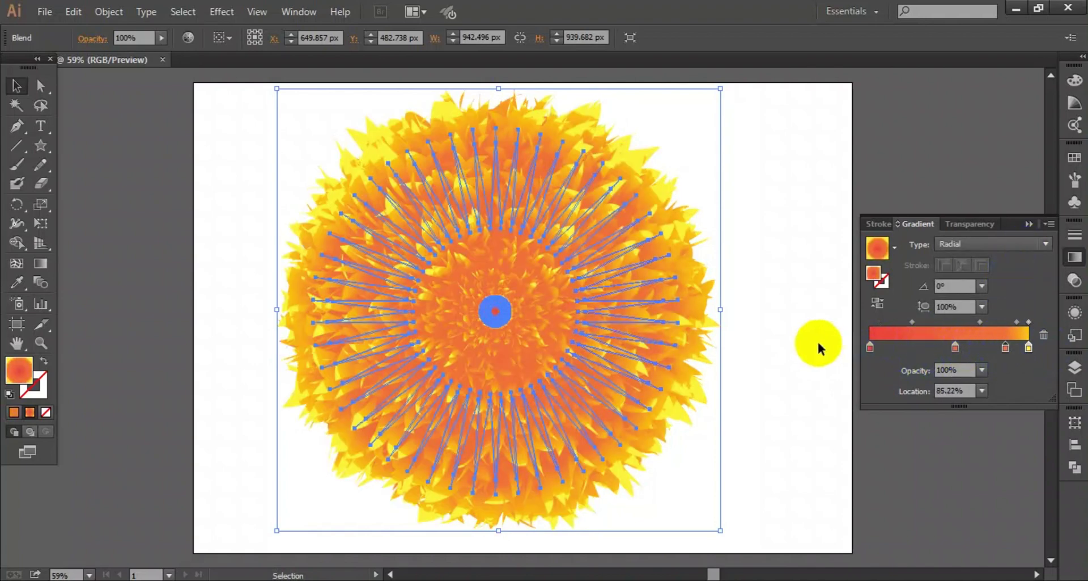
pyautogui.click(817, 339)
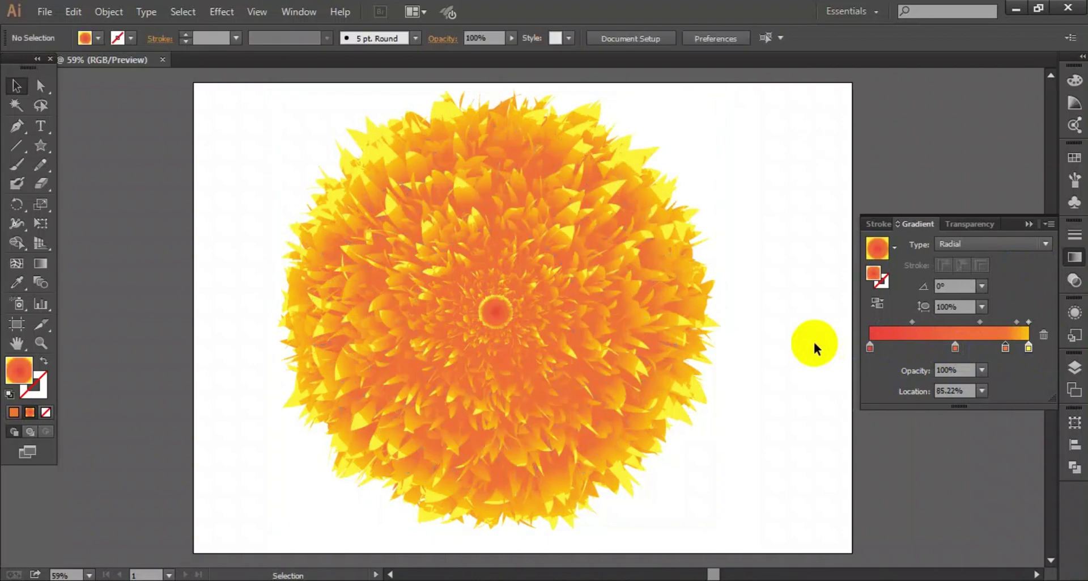
pyautogui.click(1028, 223)
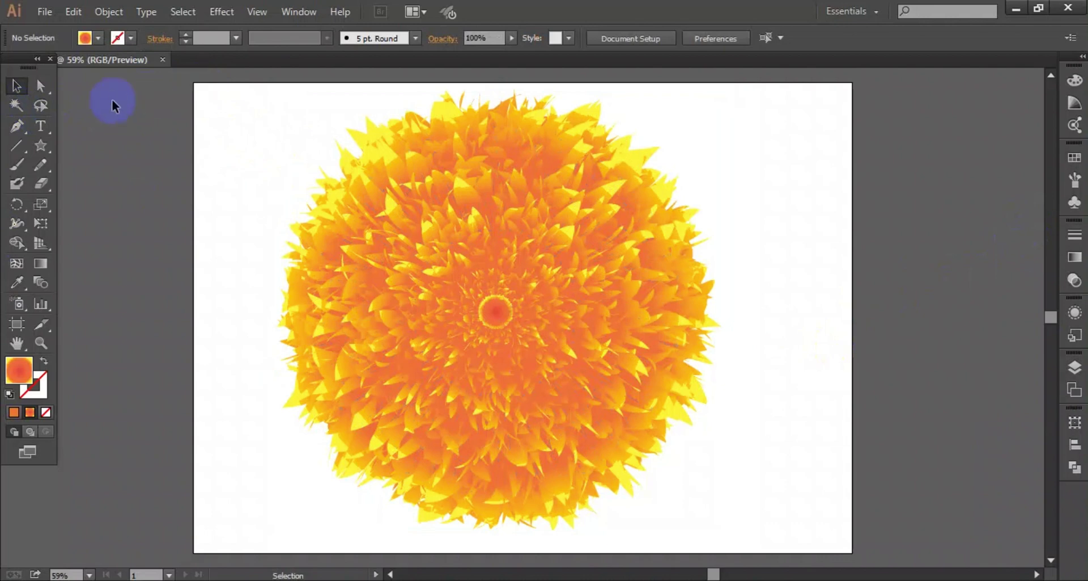
# Draw a rectangle of about 1394 by 1000 px covering the artboard and collapse its transform settings.
pyautogui.moveTo(45, 146); pyautogui.dragTo(73, 149)
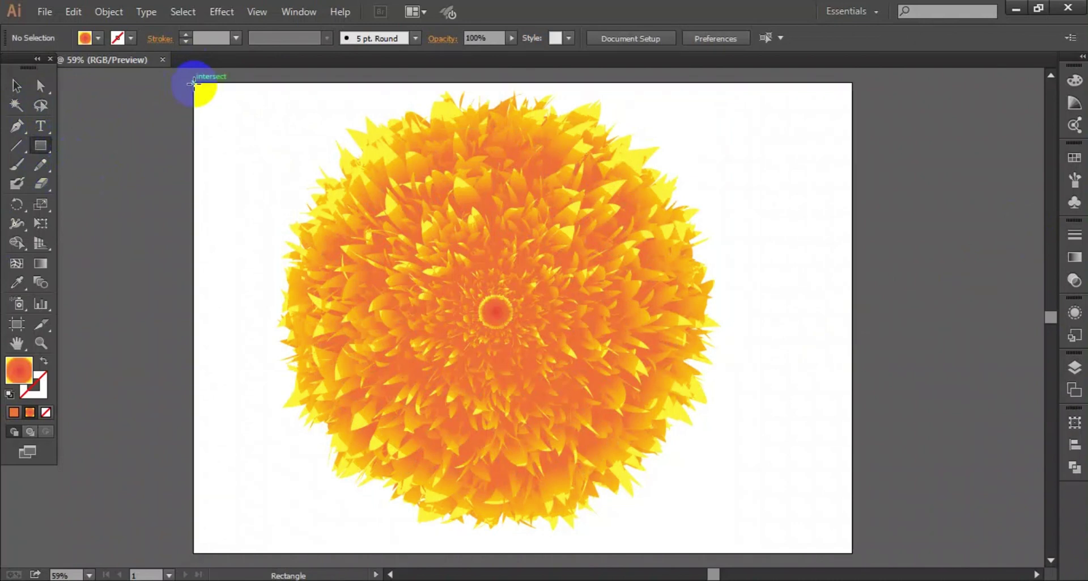
pyautogui.moveTo(195, 84); pyautogui.dragTo(852, 552)
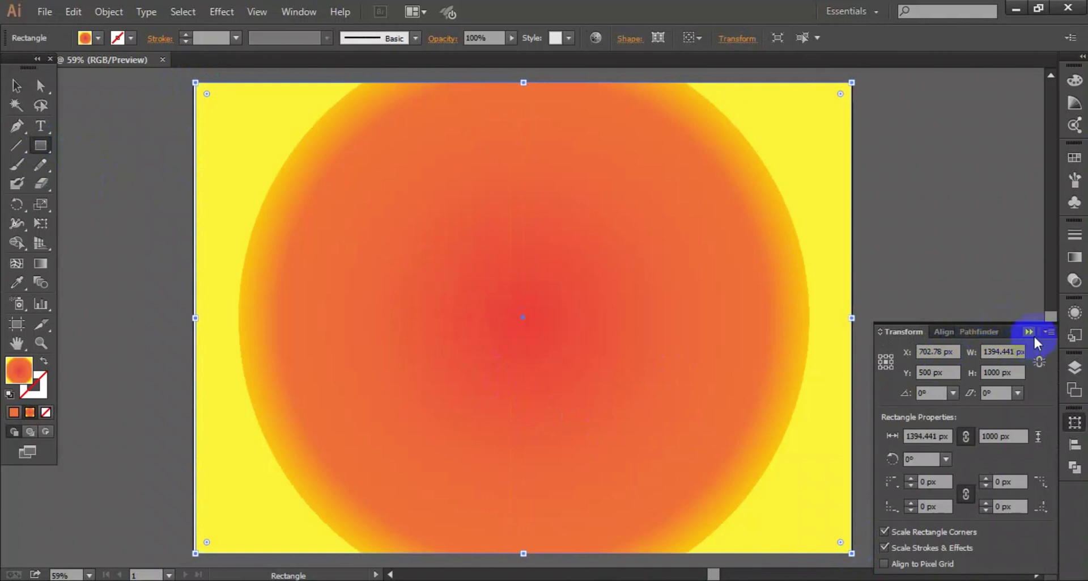
pyautogui.click(1033, 336)
# Send the new rectangle to the back behind the flower and deselect it.
pyautogui.click(17, 85)
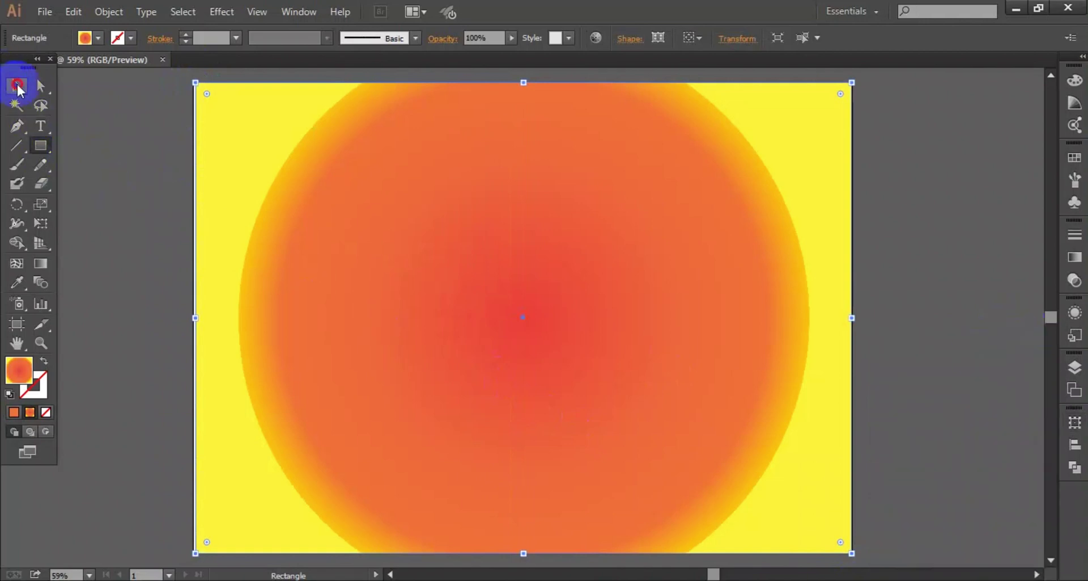
pyautogui.rightClick(229, 162)
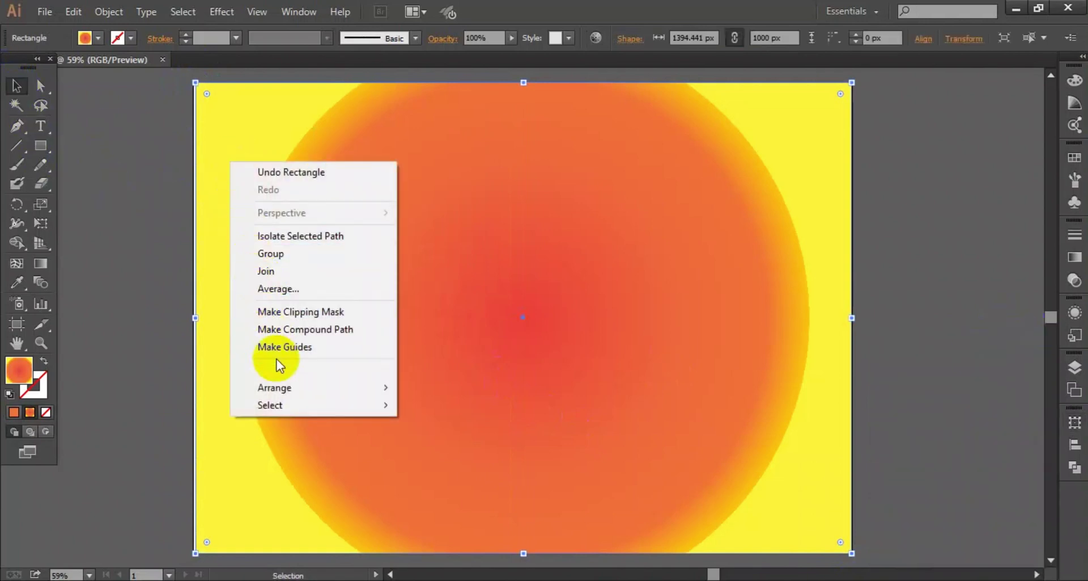
pyautogui.moveTo(286, 388)
pyautogui.click(448, 441)
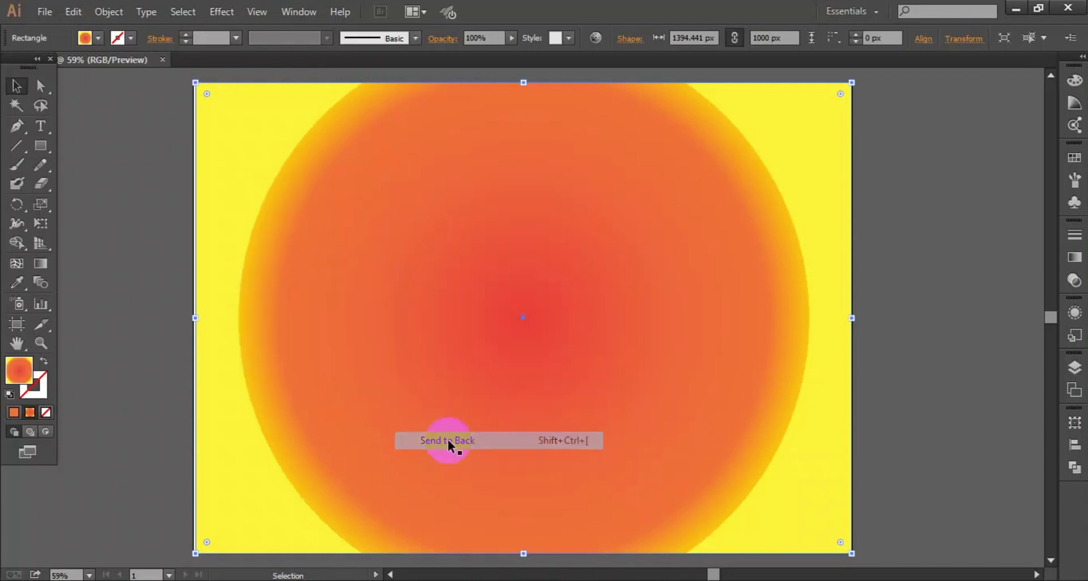
pyautogui.click(996, 364)
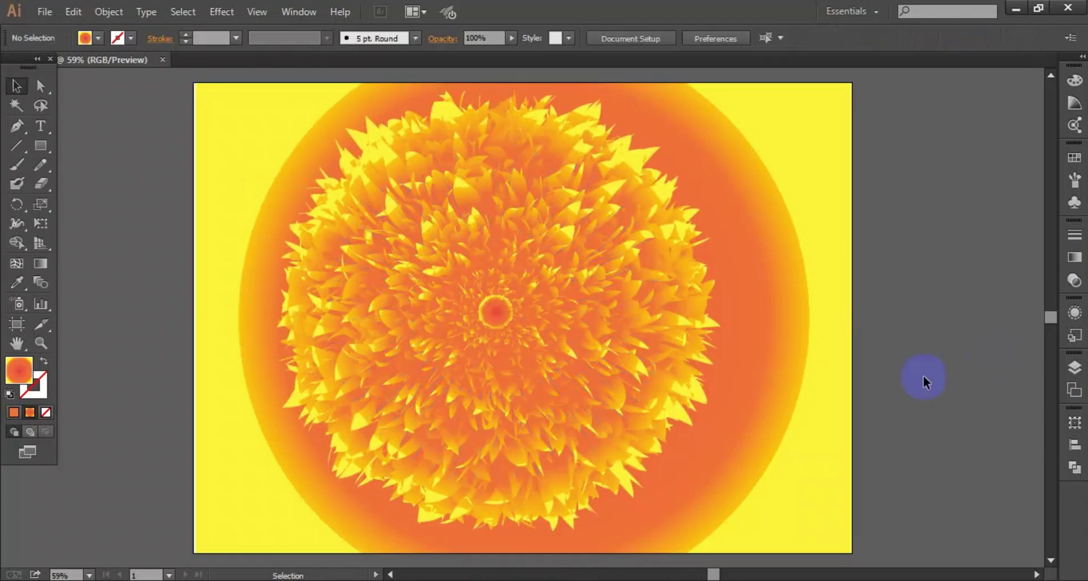
# Align the background rectangle with the artboard's left edge, widen it to 1401.22 px to reach the right edge, and deselect it.
pyautogui.click(198, 359)
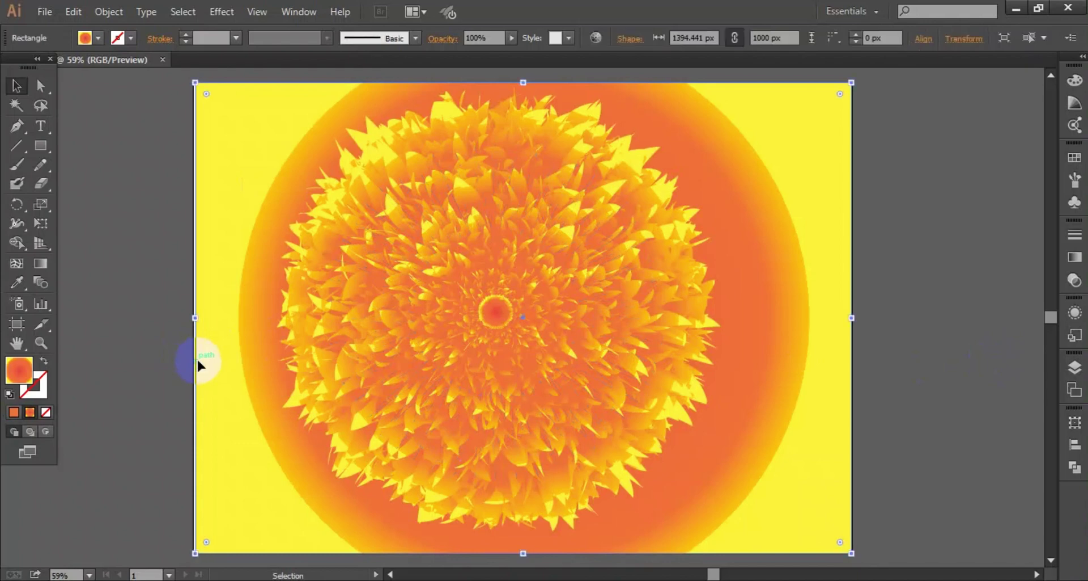
pyautogui.moveTo(198, 361); pyautogui.dragTo(195, 361)
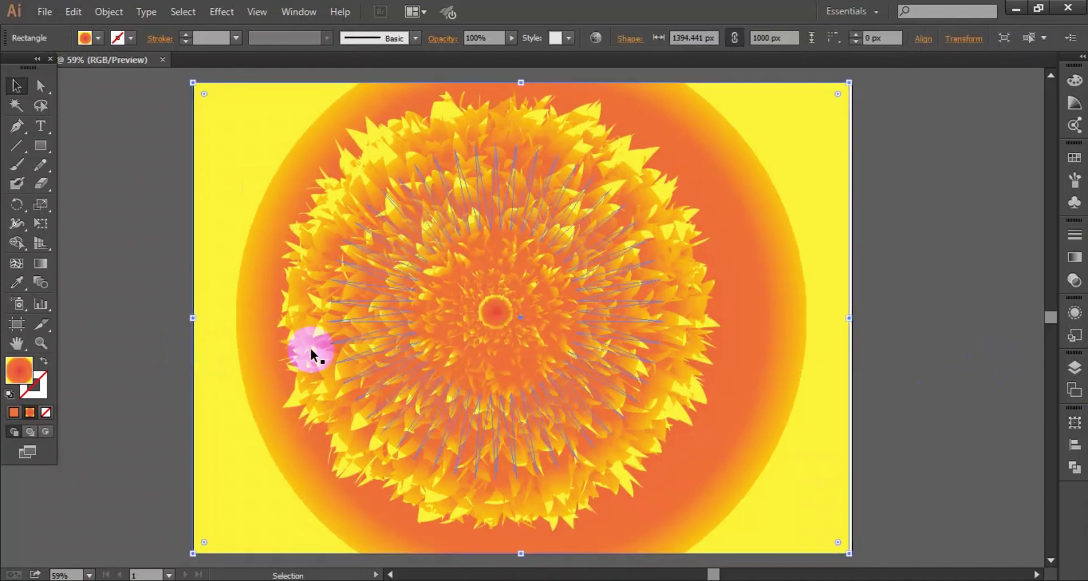
pyautogui.moveTo(853, 319); pyautogui.dragTo(856, 319)
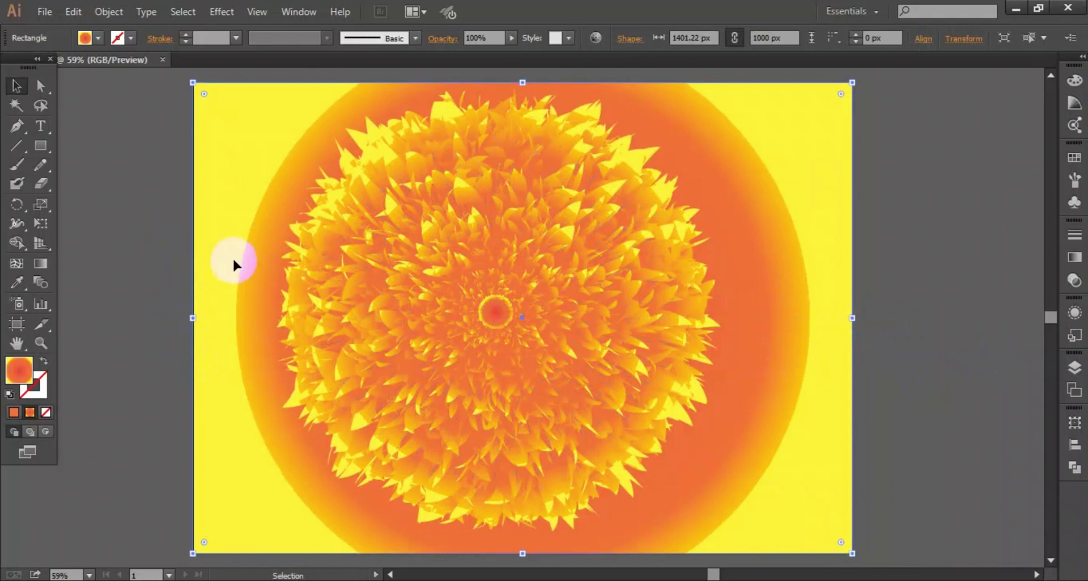
pyautogui.click(155, 244)
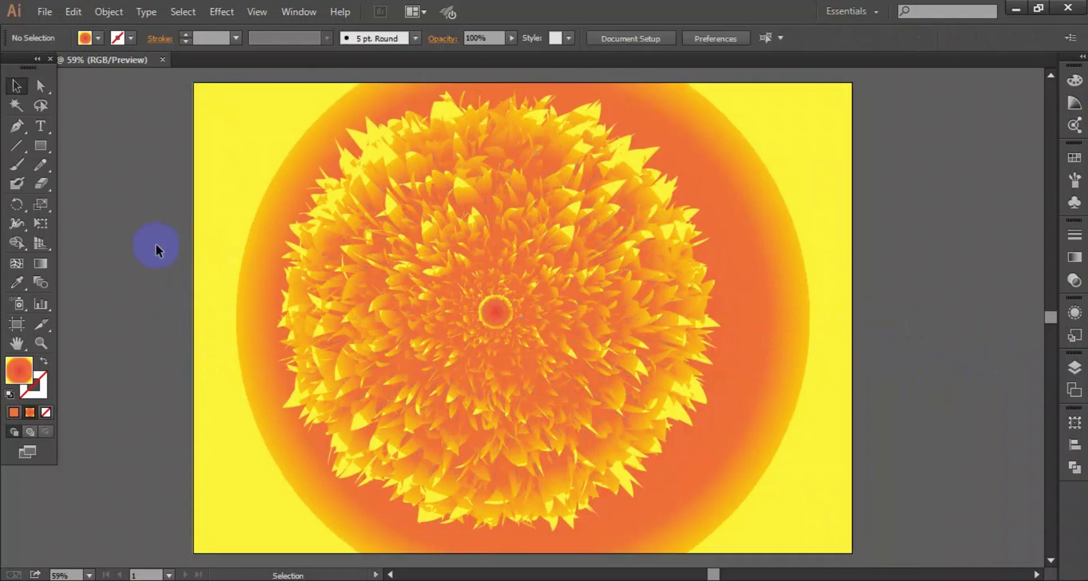
# Select the background rectangle and replace its gradient with a solid red fill, EF1616.
pyautogui.click(217, 276)
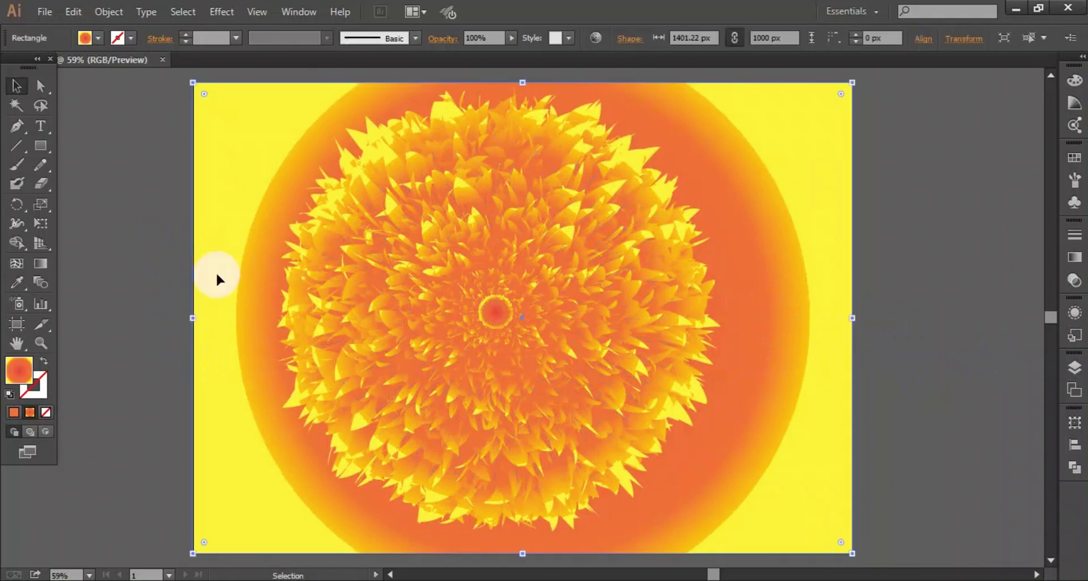
pyautogui.doubleClick(11, 376)
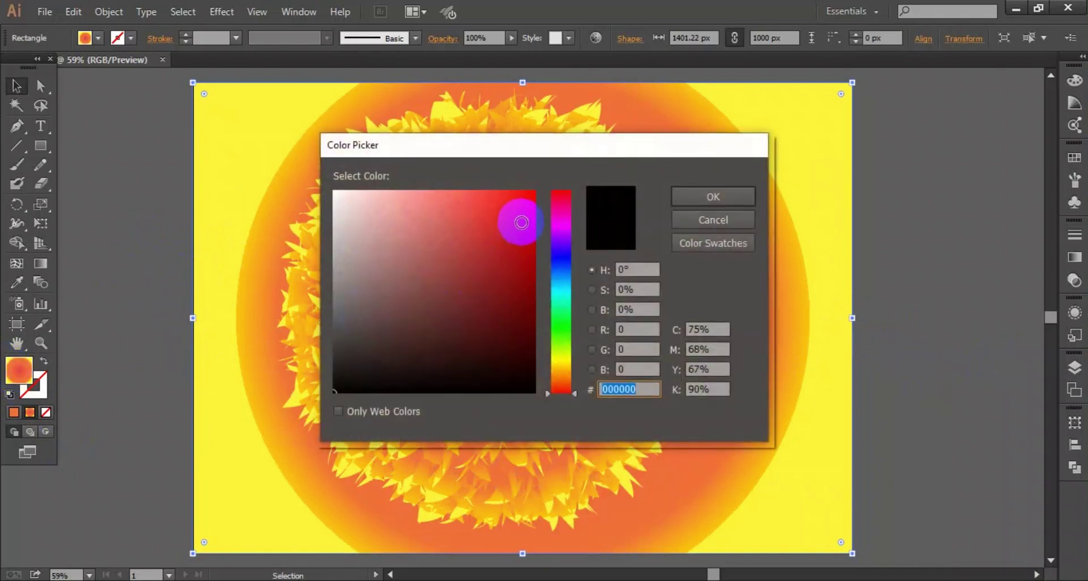
pyautogui.click(517, 202)
pyautogui.click(689, 192)
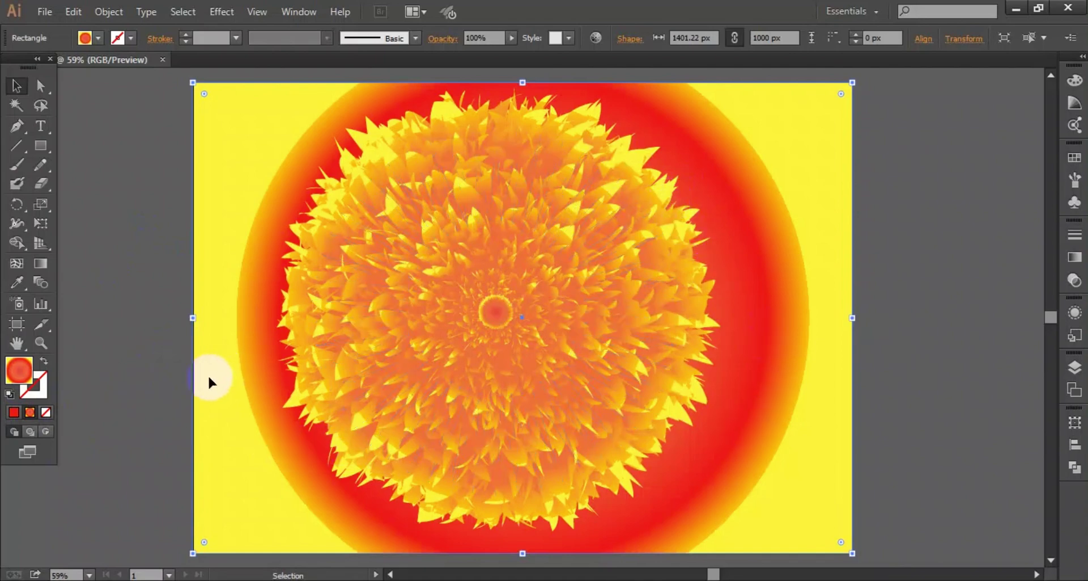
pyautogui.click(14, 412)
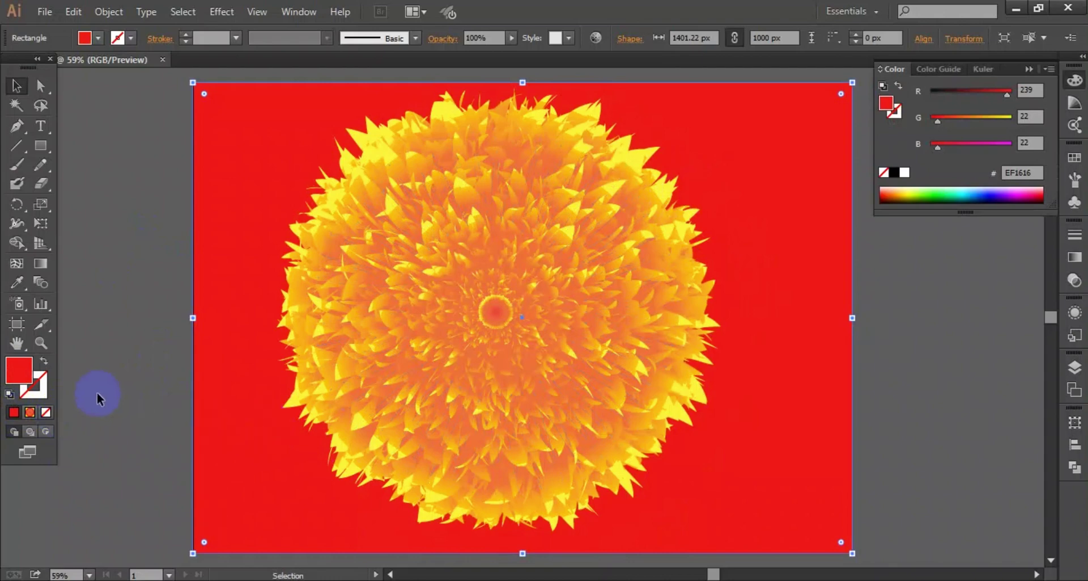
# Change the background rectangle's fill to near-black, 0A0606.
pyautogui.doubleClick(21, 373)
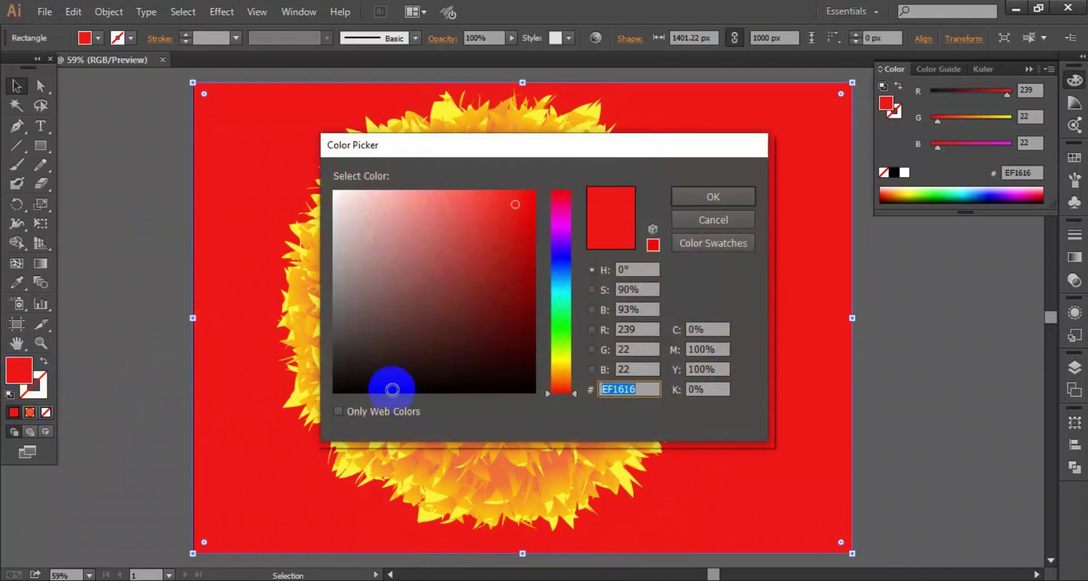
pyautogui.click(408, 385)
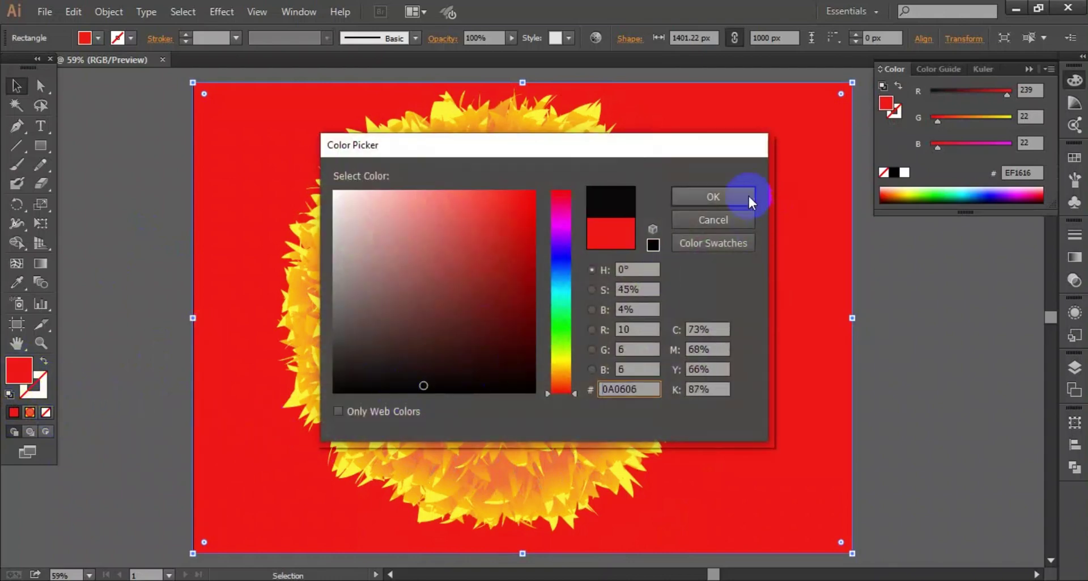
pyautogui.click(748, 196)
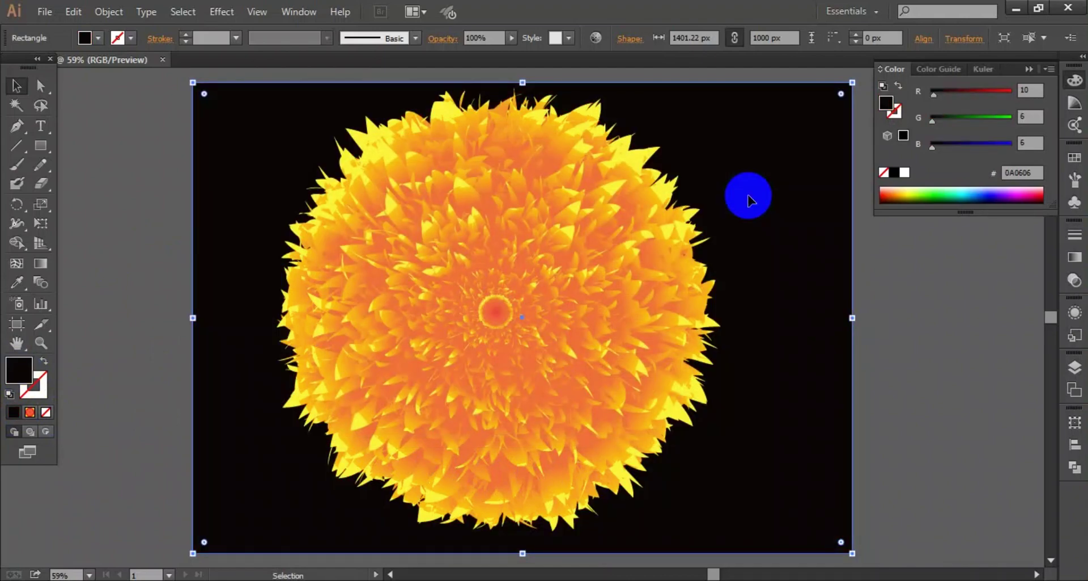
# Recolor the background rectangle with a solid deep blue fill, 0417A5.
pyautogui.doubleClick(20, 370)
pyautogui.moveTo(476, 382); pyautogui.dragTo(511, 388)
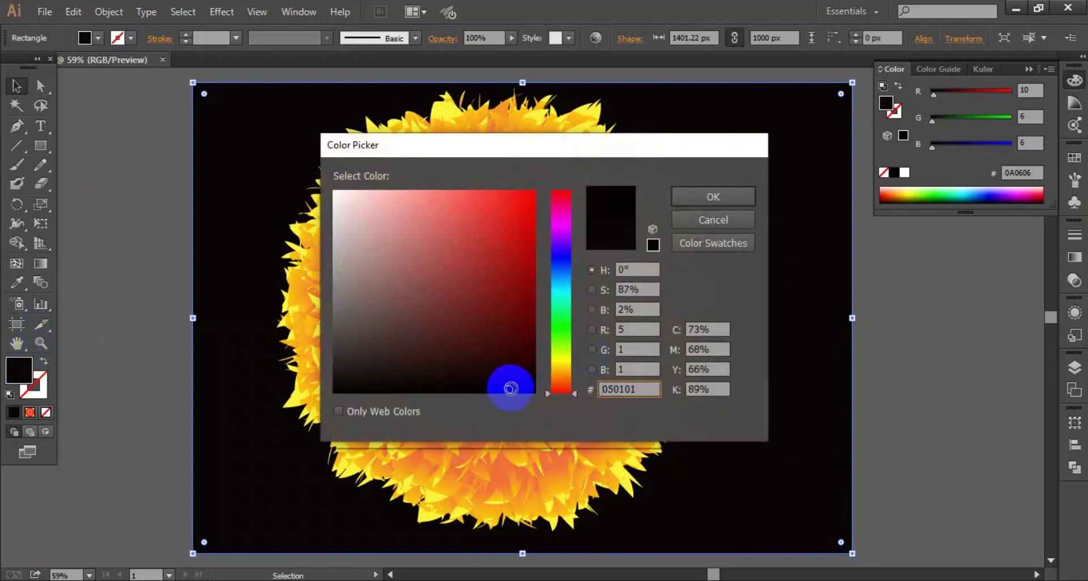
pyautogui.click(635, 269)
pyautogui.moveTo(569, 252)
pyautogui.mouseDown()
pyautogui.moveTo(539, 264)
pyautogui.moveTo(532, 284)
pyautogui.moveTo(532, 261)
pyautogui.mouseUp()
pyautogui.click(742, 197)
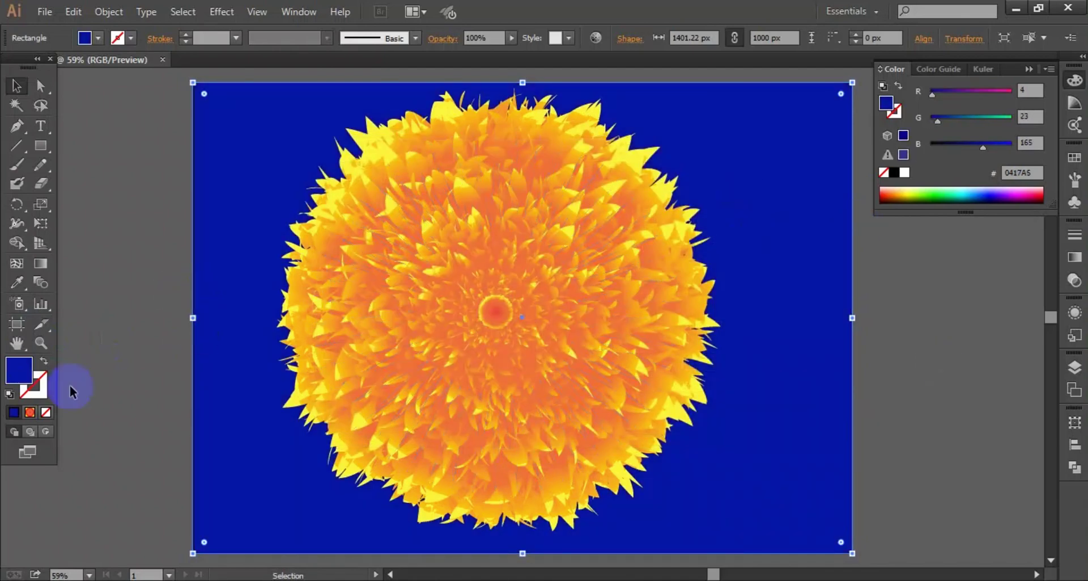
# Recolor the background rectangle with a solid bright green fill, 52EA0A.
pyautogui.doubleClick(17, 377)
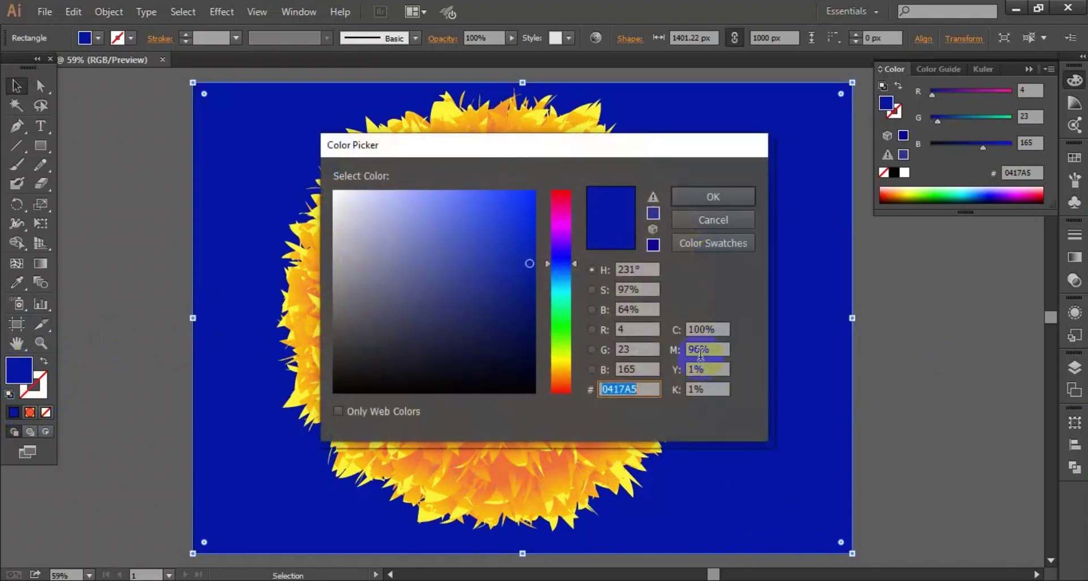
pyautogui.click(562, 336)
pyautogui.click(518, 236)
pyautogui.moveTo(518, 237); pyautogui.dragTo(522, 205)
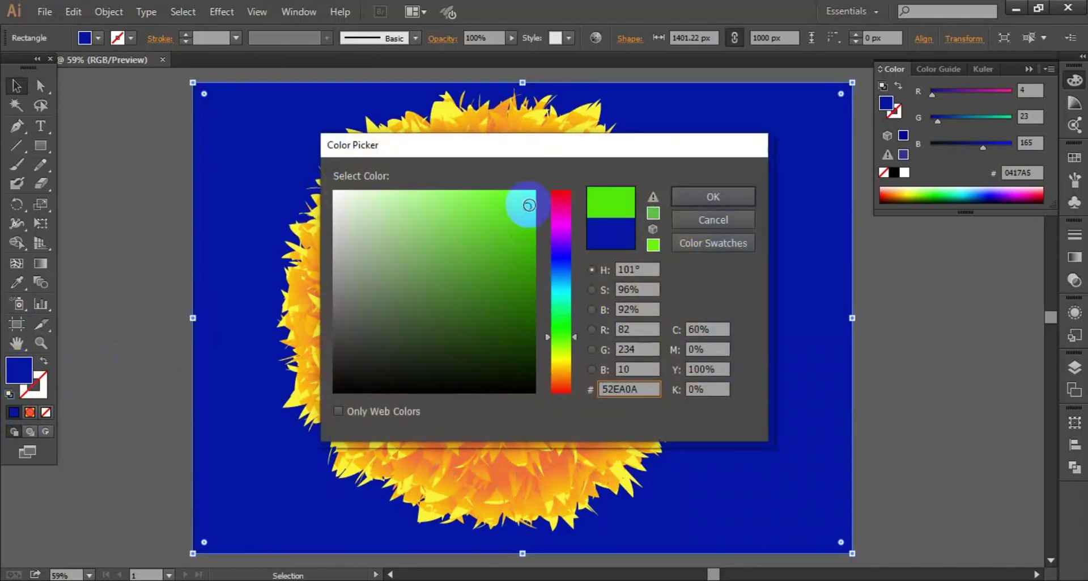
pyautogui.click(723, 200)
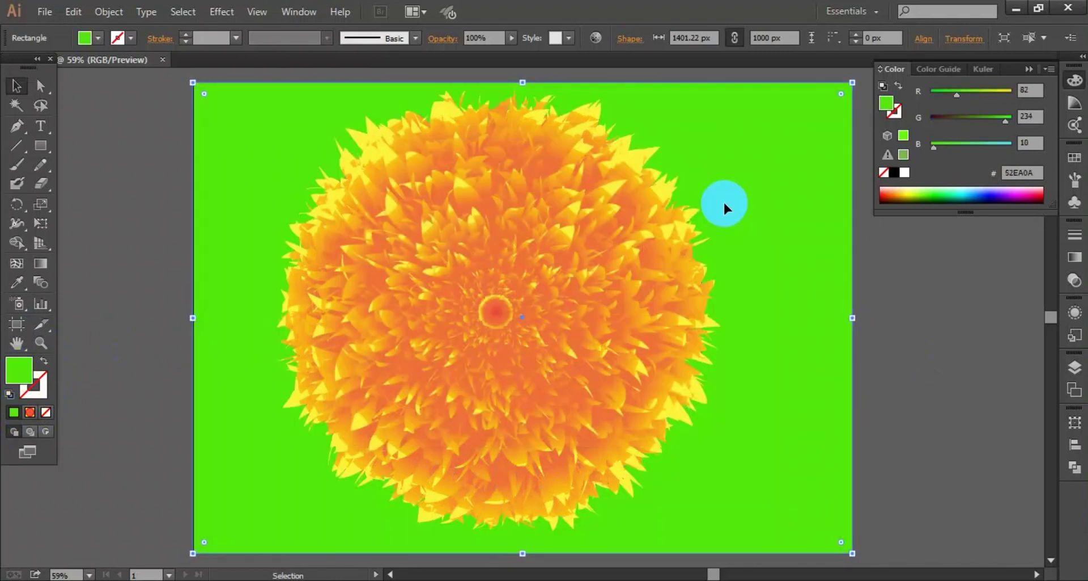
# Darken the background rectangle's fill to dark green, 173D04, and deselect it.
pyautogui.doubleClick(17, 377)
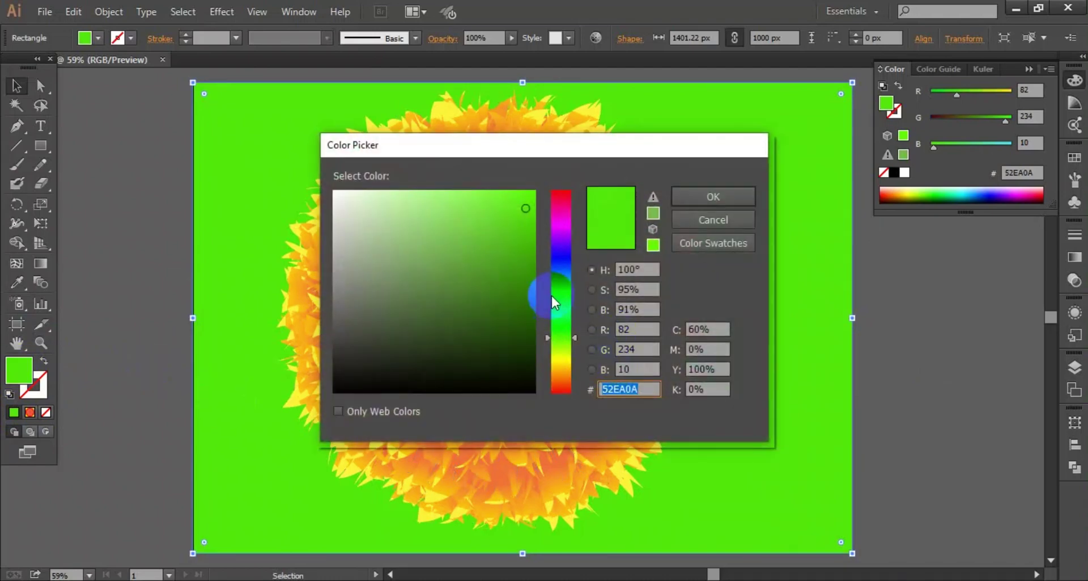
pyautogui.click(535, 296)
pyautogui.moveTo(534, 295); pyautogui.dragTo(523, 344)
pyautogui.click(744, 197)
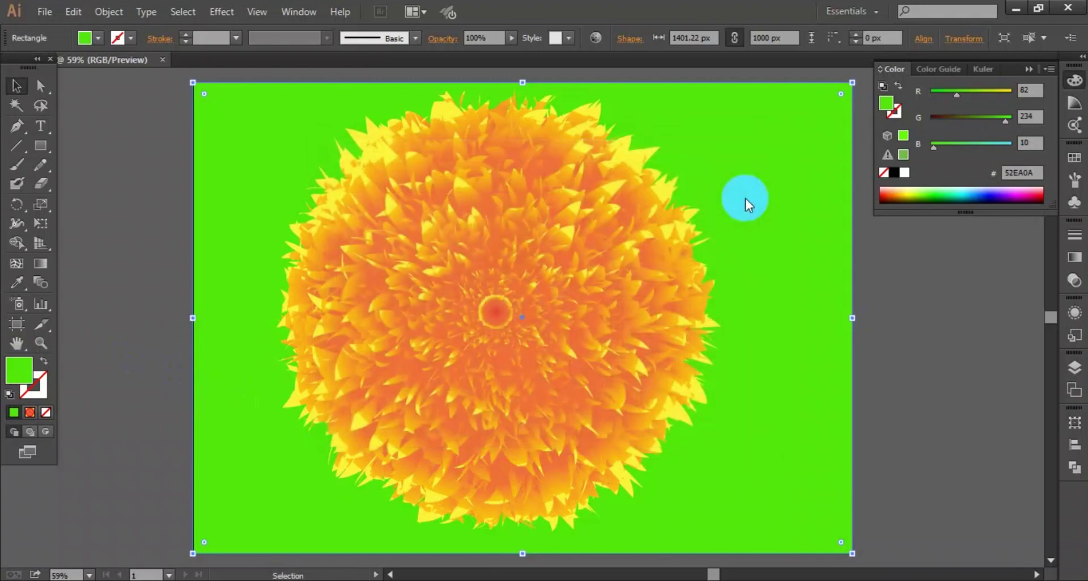
pyautogui.click(923, 347)
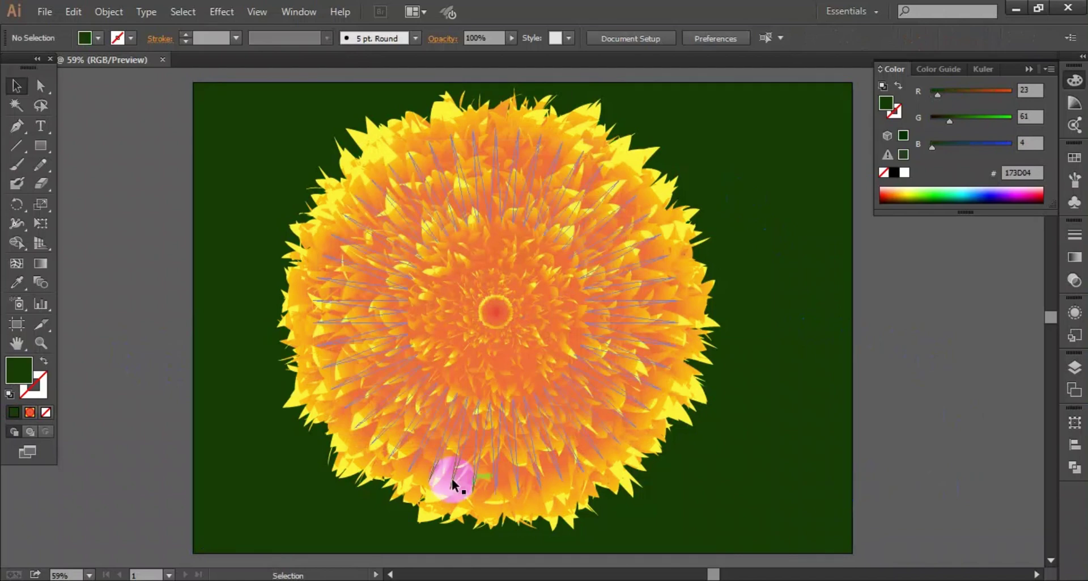
# Select the background rectangle, give it a solid magenta-pink fill, E80788, and deselect it.
pyautogui.click(267, 431)
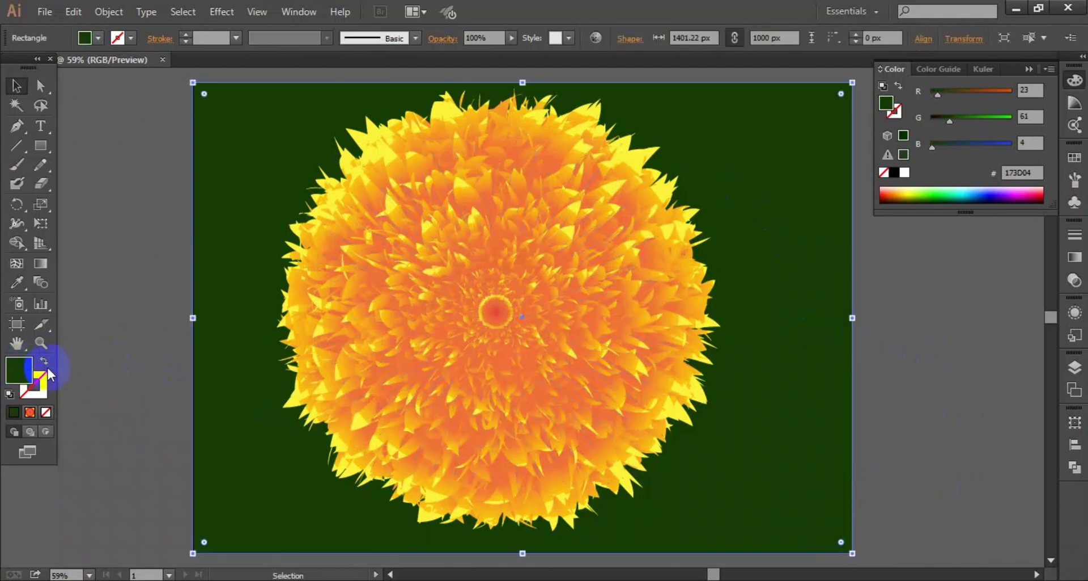
pyautogui.doubleClick(19, 369)
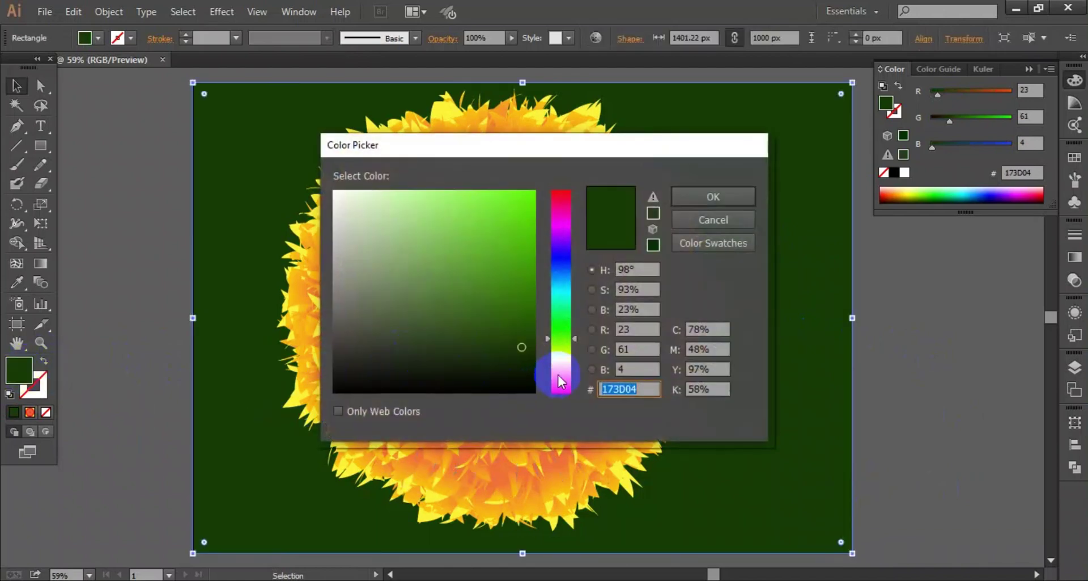
pyautogui.moveTo(561, 374); pyautogui.dragTo(563, 367)
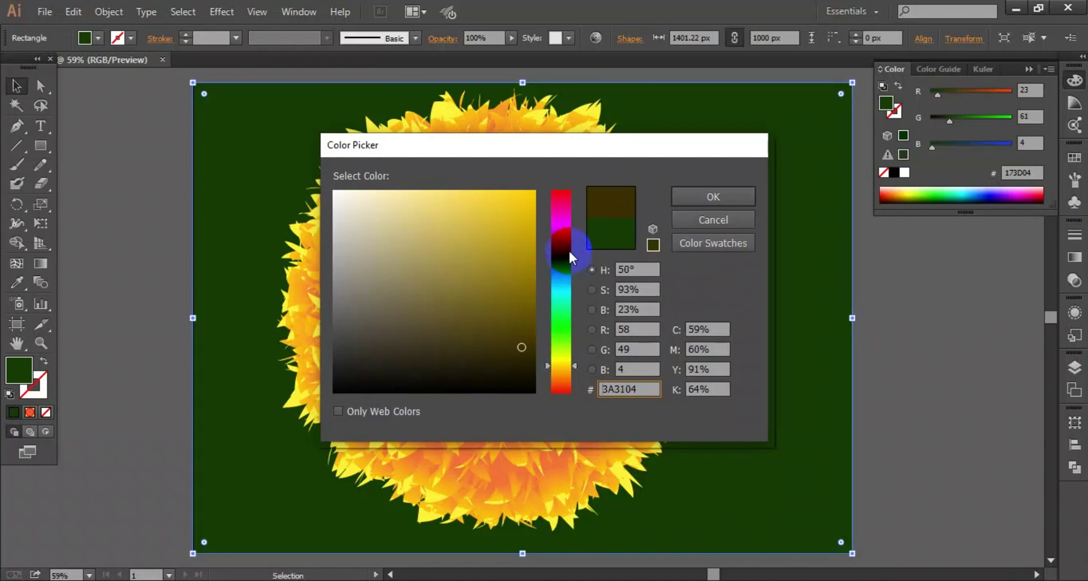
pyautogui.click(570, 251)
pyautogui.click(559, 201)
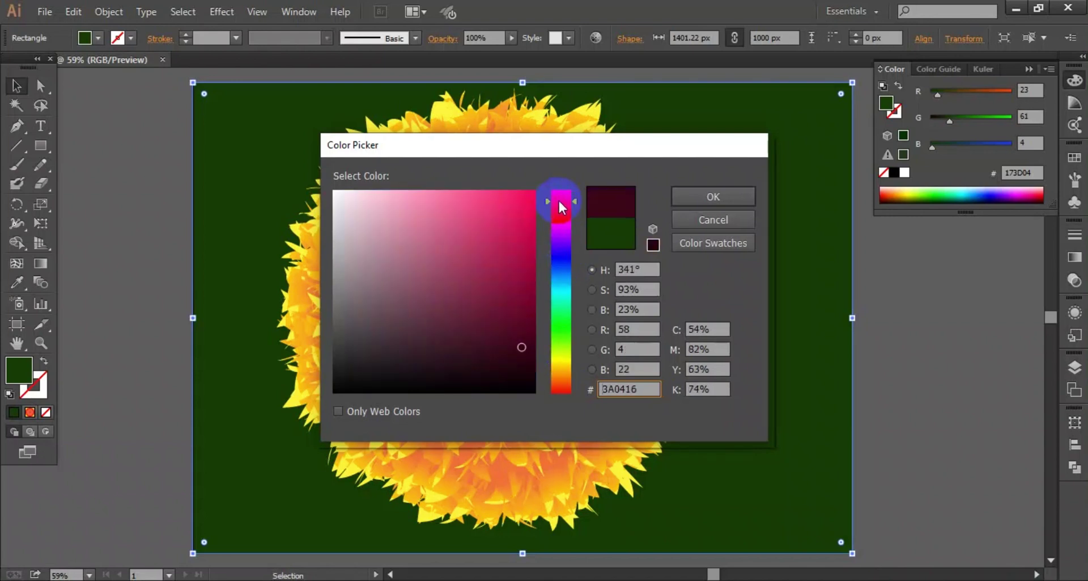
pyautogui.moveTo(560, 202); pyautogui.dragTo(560, 207)
pyautogui.click(532, 207)
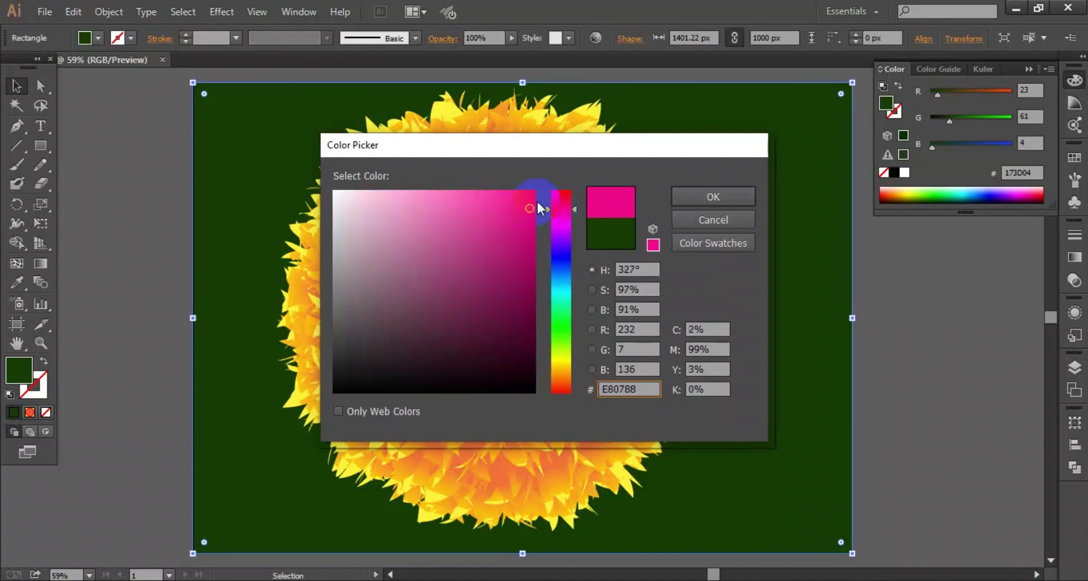
pyautogui.click(728, 195)
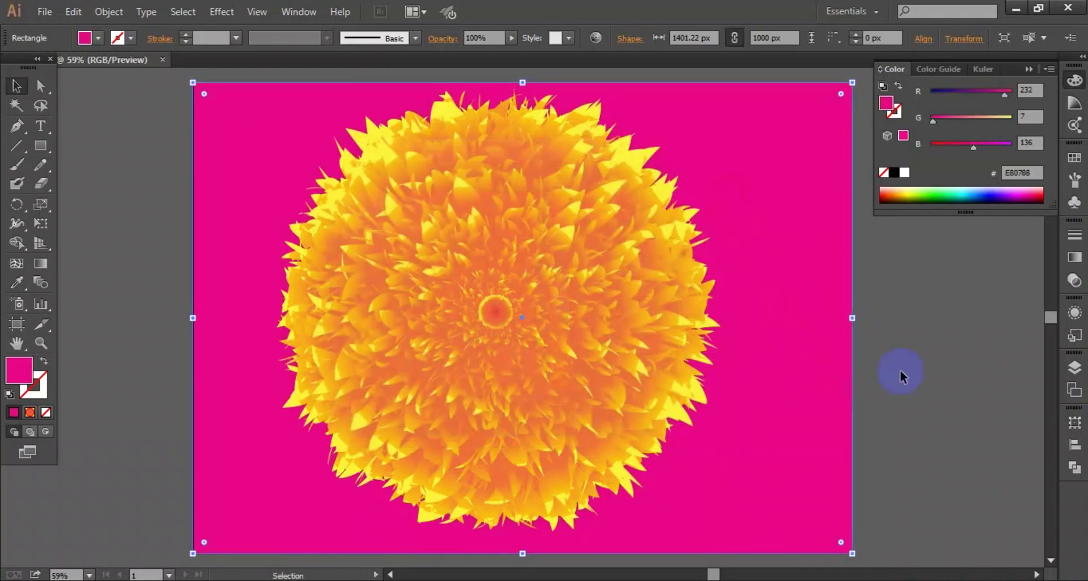
pyautogui.click(901, 370)
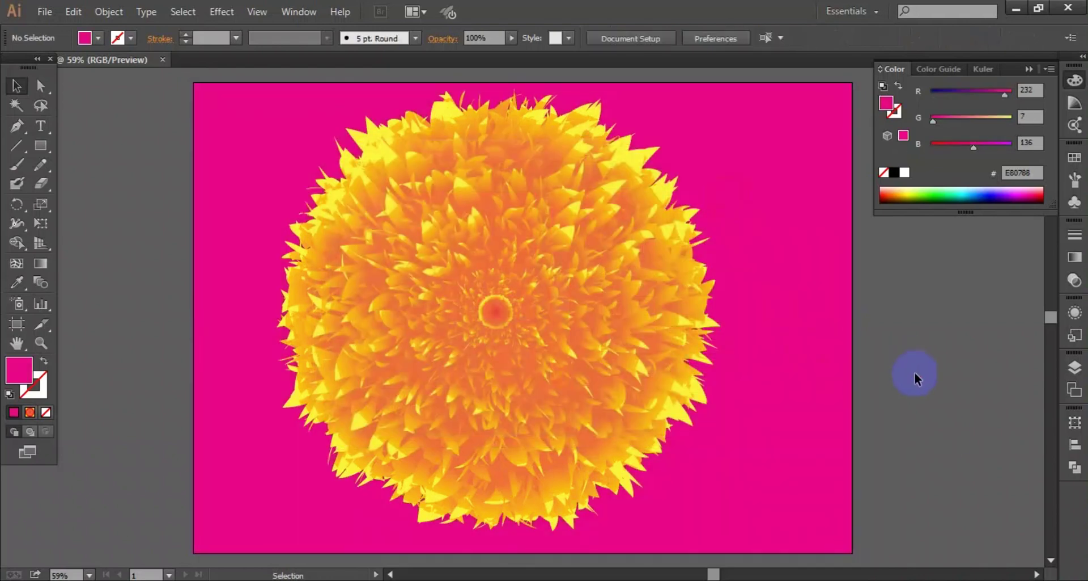
# Try to recolor the background with a near-black fill, 020101.
pyautogui.doubleClick(20, 373)
pyautogui.moveTo(384, 374)
pyautogui.mouseDown()
pyautogui.moveTo(485, 394)
pyautogui.moveTo(467, 390)
pyautogui.mouseUp()
pyautogui.click(736, 193)
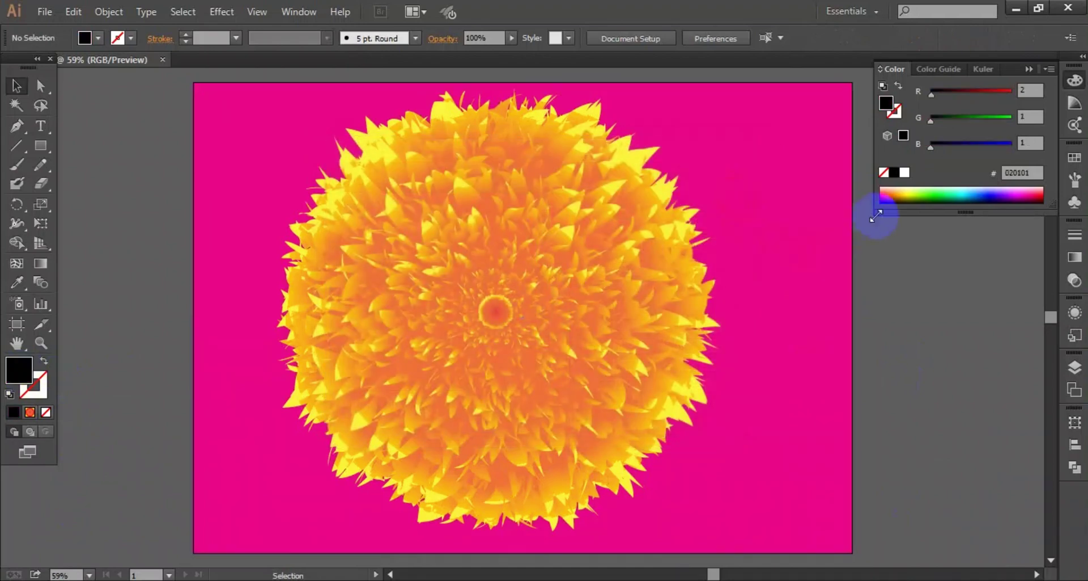
# Select the background rectangle, fill it with near-black, 0A0809, then deselect it and collapse the color settings.
pyautogui.click(261, 523)
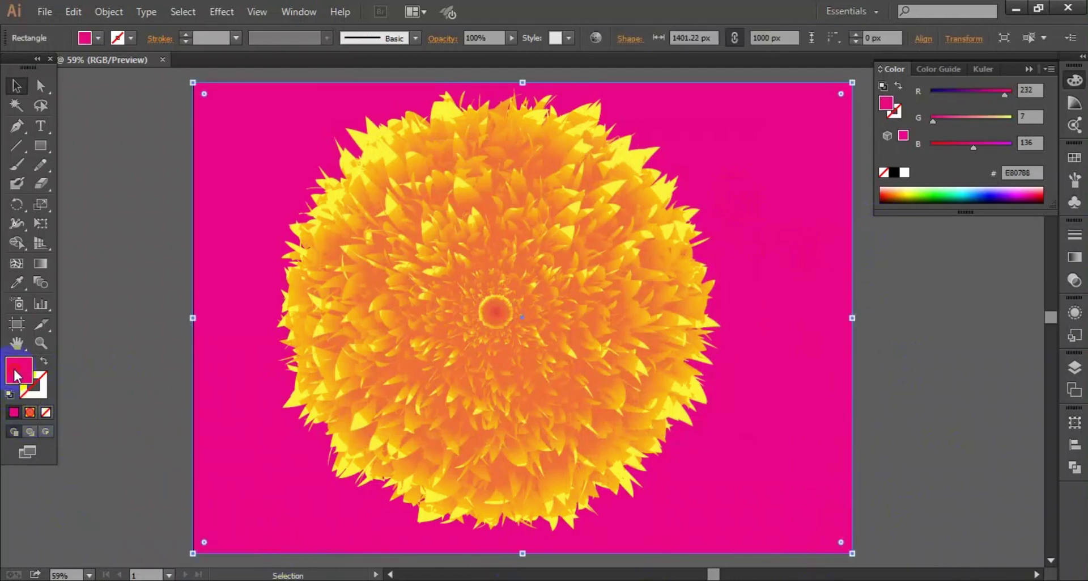
pyautogui.doubleClick(18, 369)
pyautogui.click(528, 388)
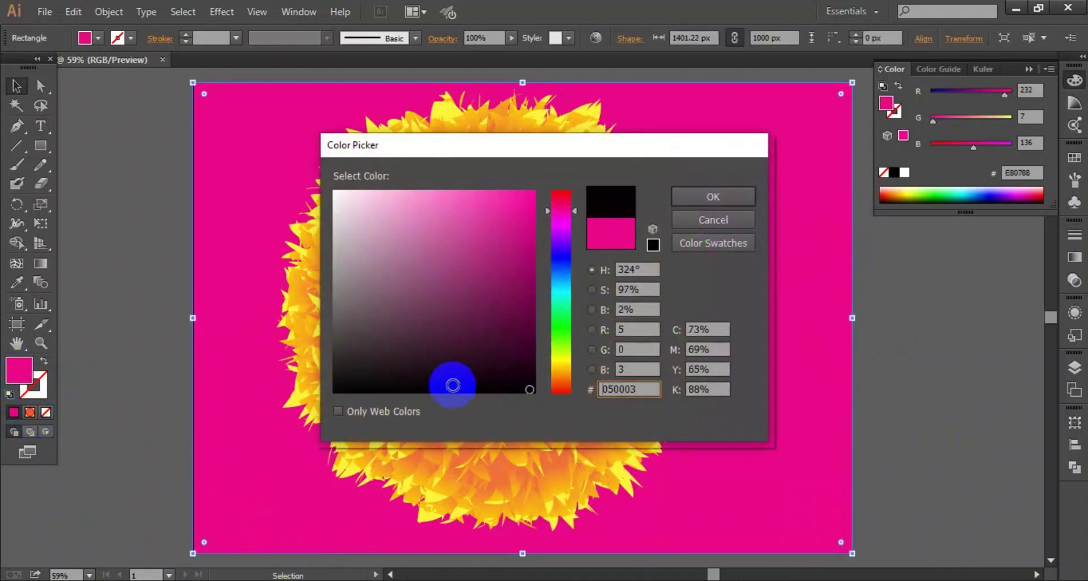
pyautogui.moveTo(453, 385); pyautogui.dragTo(382, 383)
pyautogui.click(739, 196)
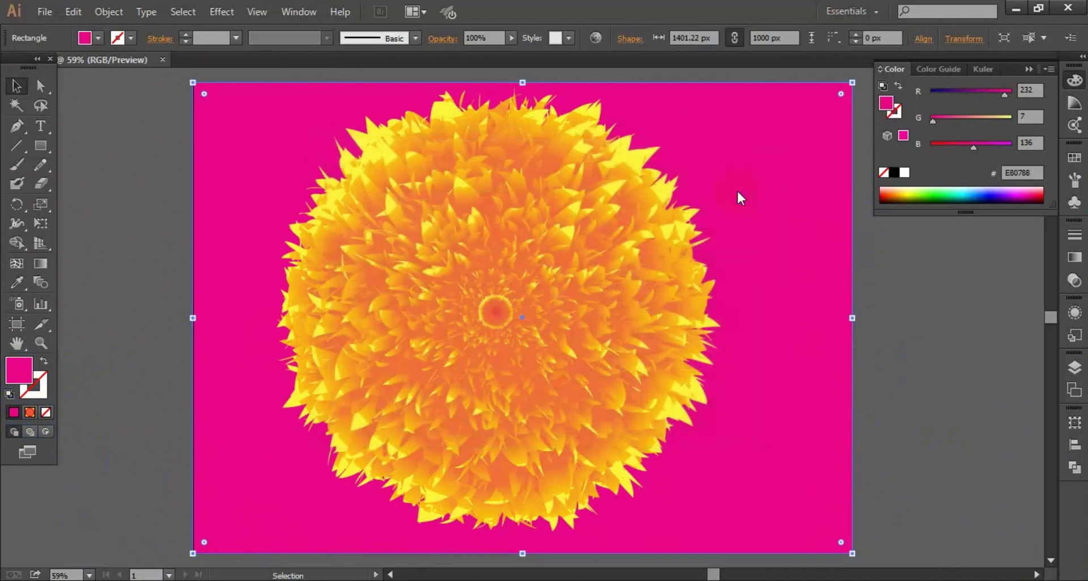
pyautogui.click(955, 321)
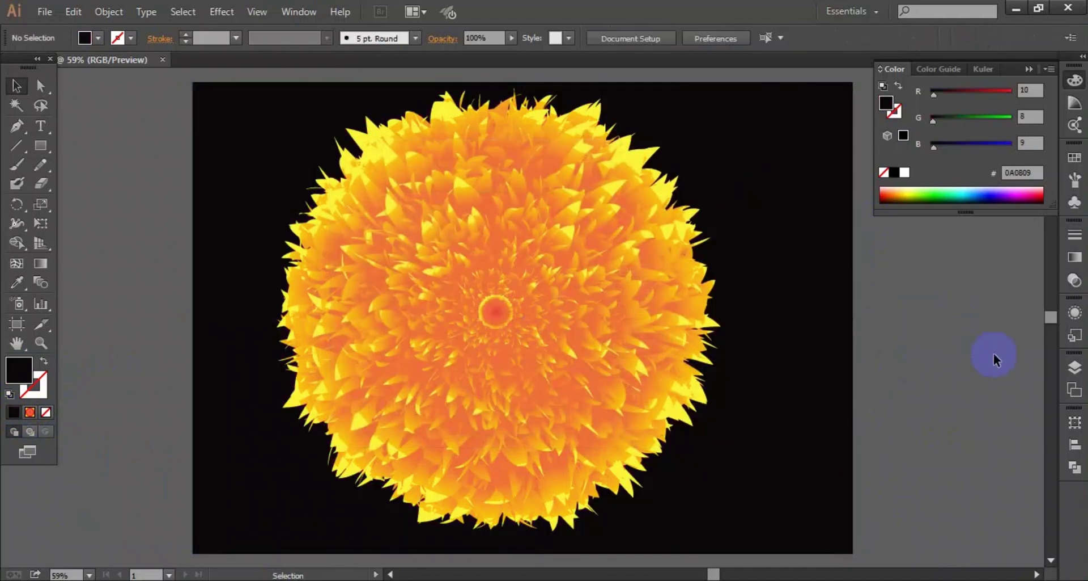
pyautogui.click(1029, 68)
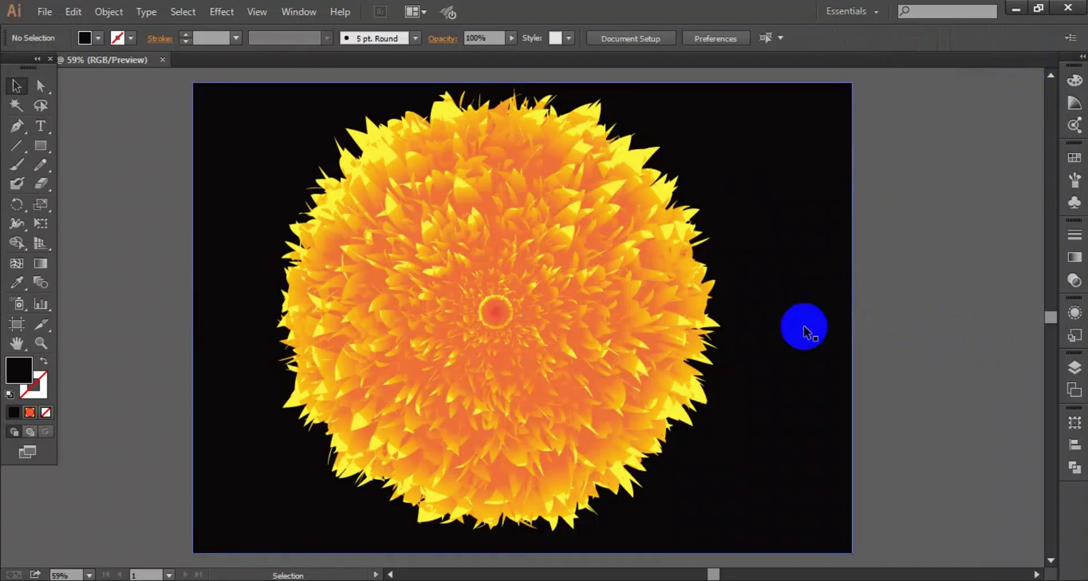